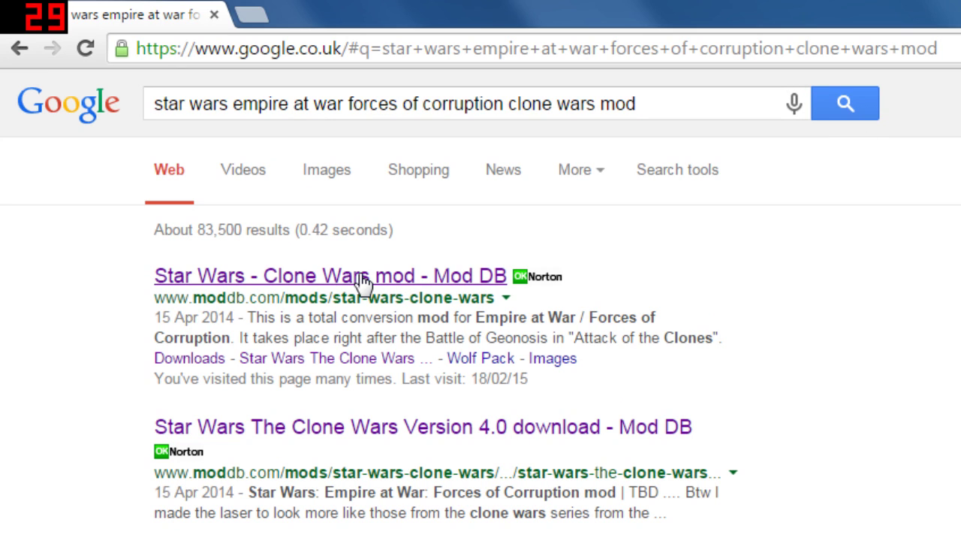
Open the Star Wars - Clone Wars mod page on Mod DB and look over it
{"action": "left_click", "coordinate": [303, 286]}
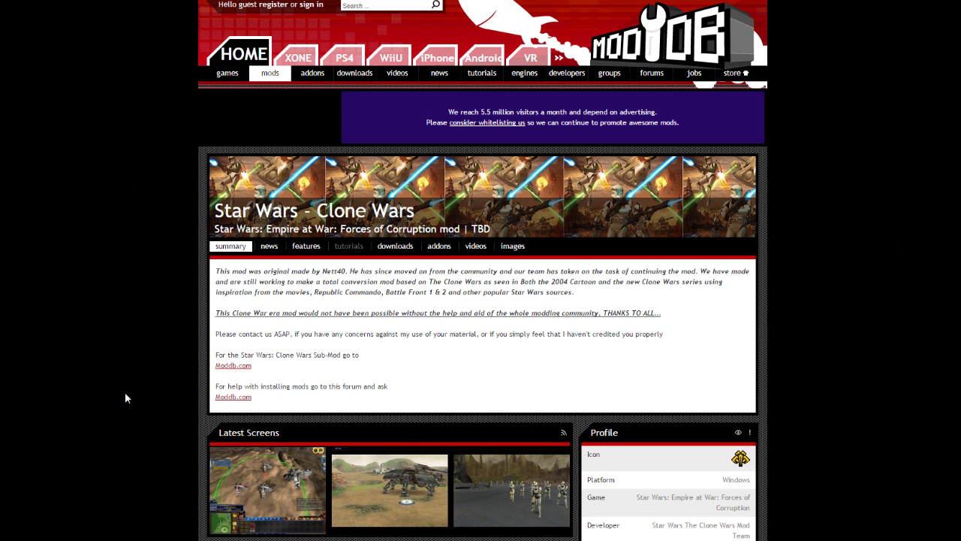
{"action": "scroll", "coordinate": [125, 391], "scroll_direction": "down", "scroll_amount": 10}
{"action": "scroll", "coordinate": [150, 392], "scroll_direction": "down", "scroll_amount": 3}
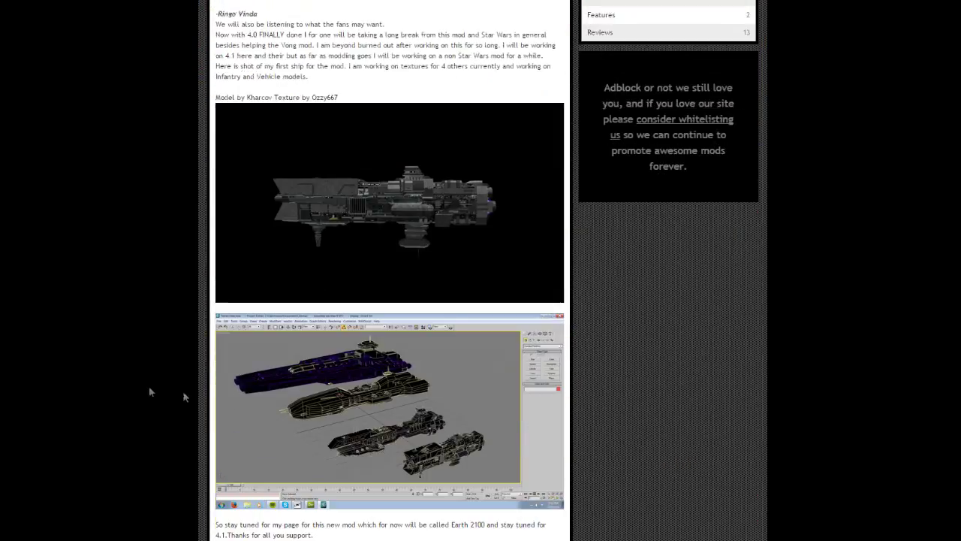
{"action": "scroll", "coordinate": [182, 395], "scroll_direction": "up", "scroll_amount": 13}
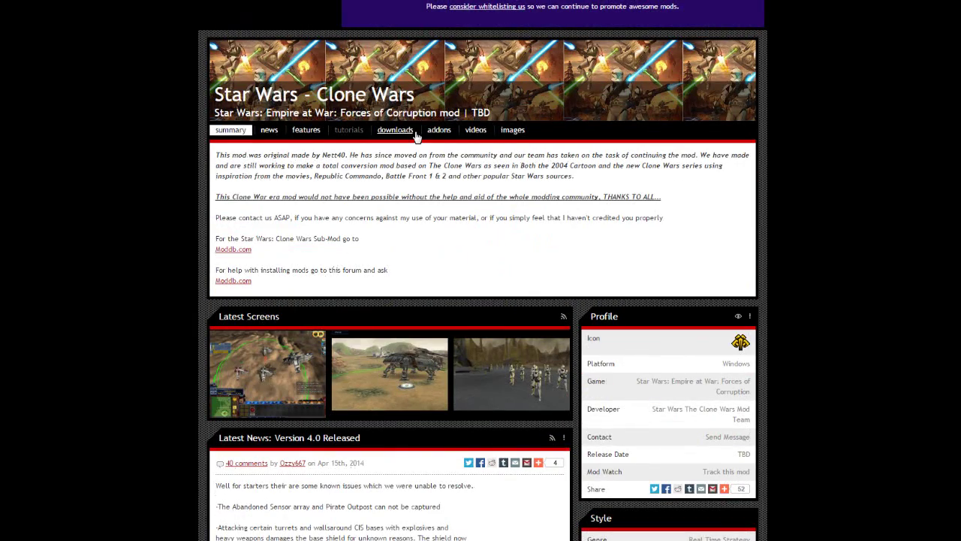
From the mod's downloads, start downloading Mods.rar for Star Wars The Clone Wars Version 4.0
{"action": "left_click", "coordinate": [409, 131]}
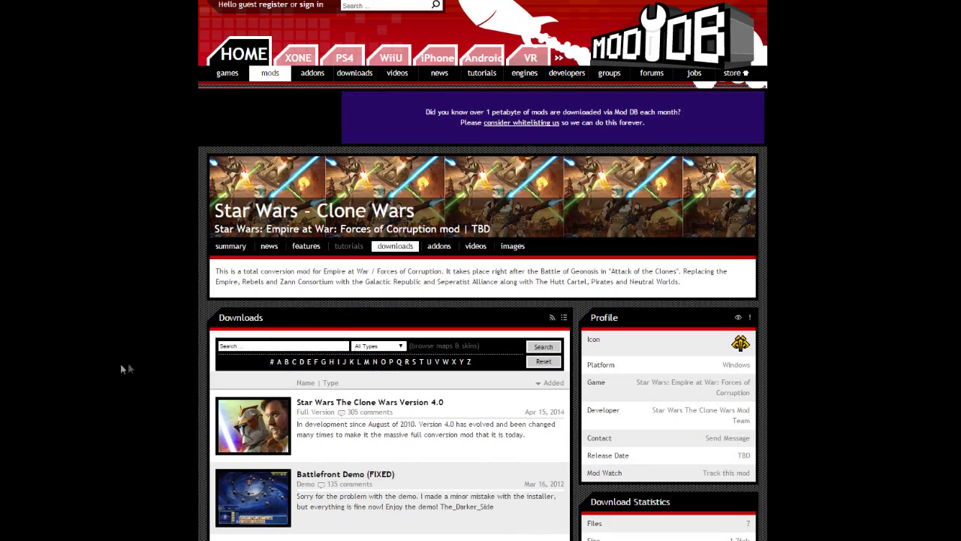
{"action": "scroll", "coordinate": [123, 367], "scroll_direction": "down", "scroll_amount": 3}
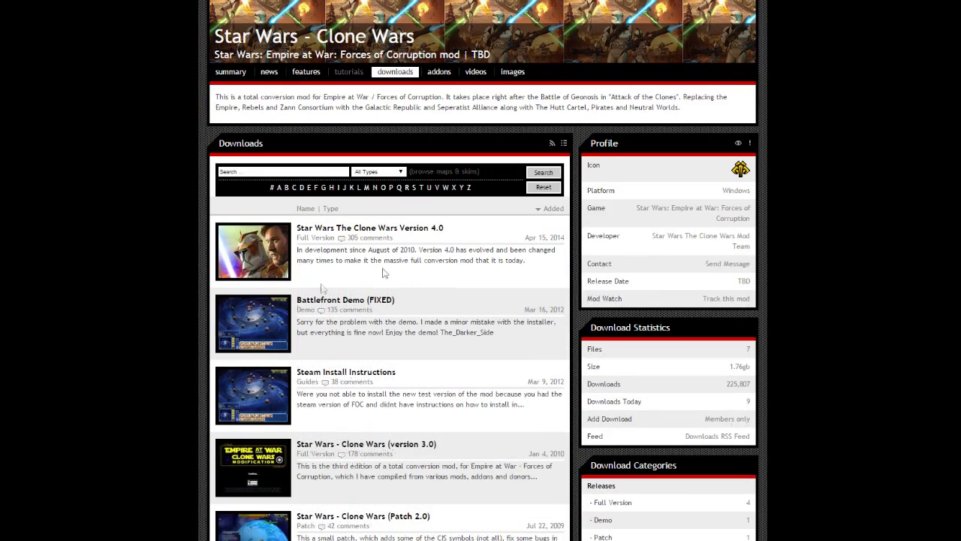
{"action": "left_click", "coordinate": [422, 228]}
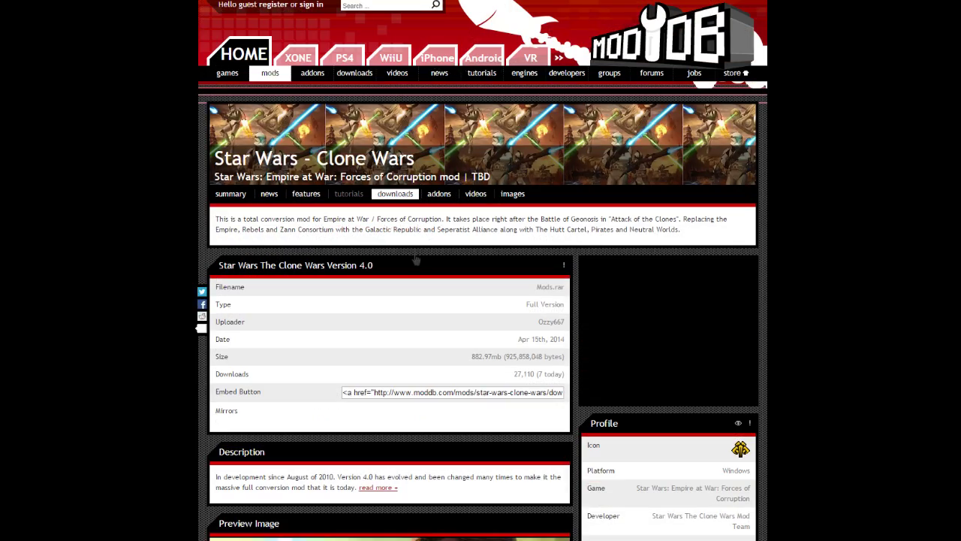
{"action": "scroll", "coordinate": [433, 286], "scroll_direction": "down", "scroll_amount": 4}
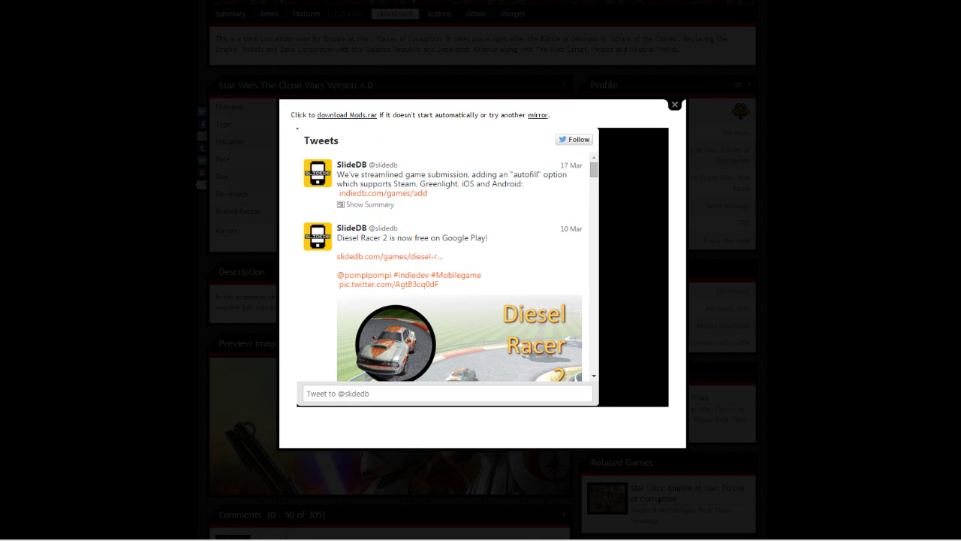
{"action": "left_click", "coordinate": [361, 118]}
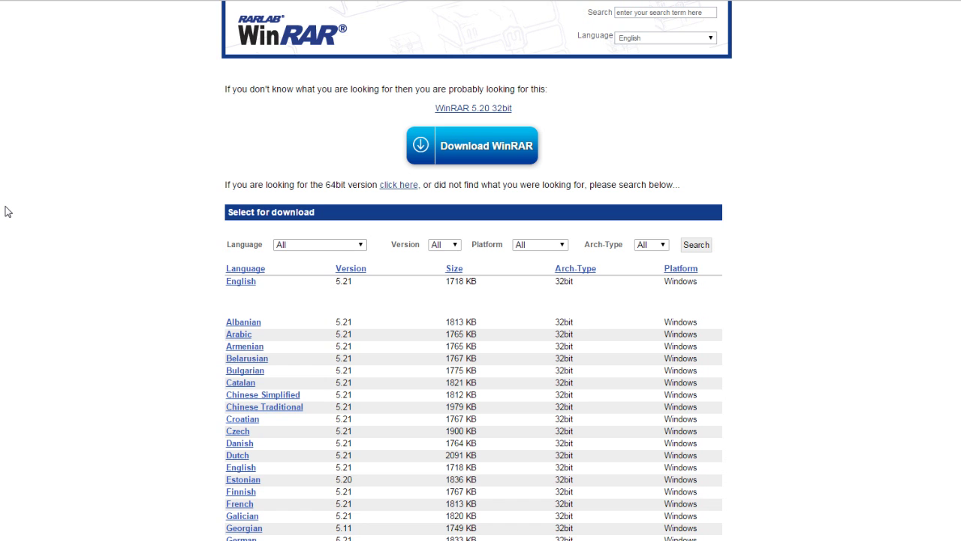
Scroll back up the WinRAR download page
{"action": "scroll", "coordinate": [41, 316], "scroll_direction": "up", "scroll_amount": 1}
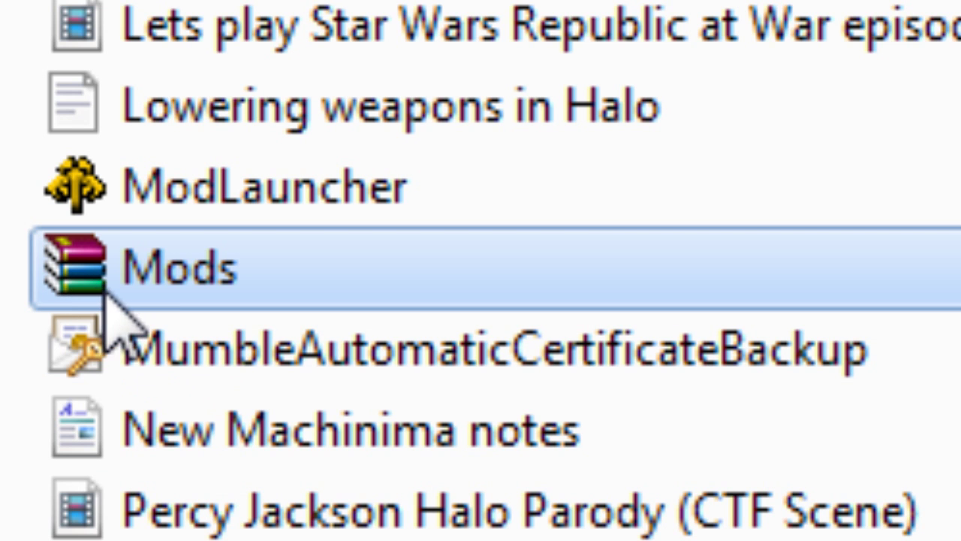
Open Mods.rar in WinRAR, select its Mods folder and dismiss the license reminder
{"action": "mouse_move", "coordinate": [104, 291]}
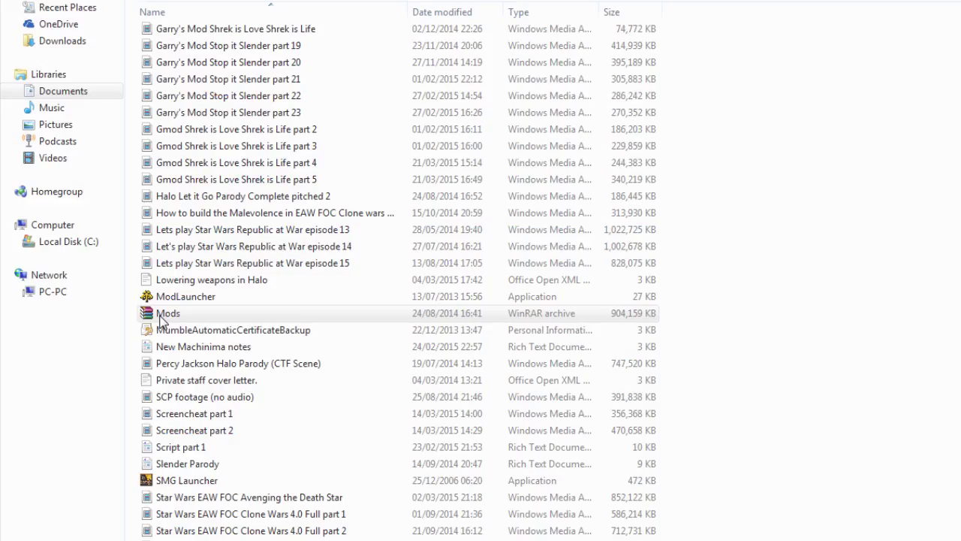
{"action": "double_click", "coordinate": [151, 294]}
{"action": "left_click", "coordinate": [23, 40]}
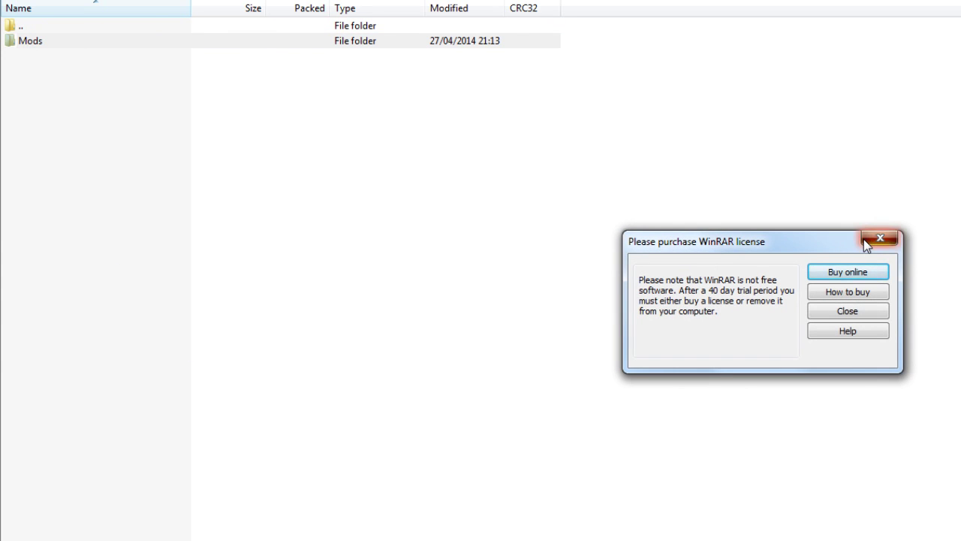
{"action": "left_click", "coordinate": [864, 239]}
Start extracting the Mods folder to a specified folder, then cancel the extraction
{"action": "right_click", "coordinate": [864, 241]}
{"action": "right_click", "coordinate": [84, 42]}
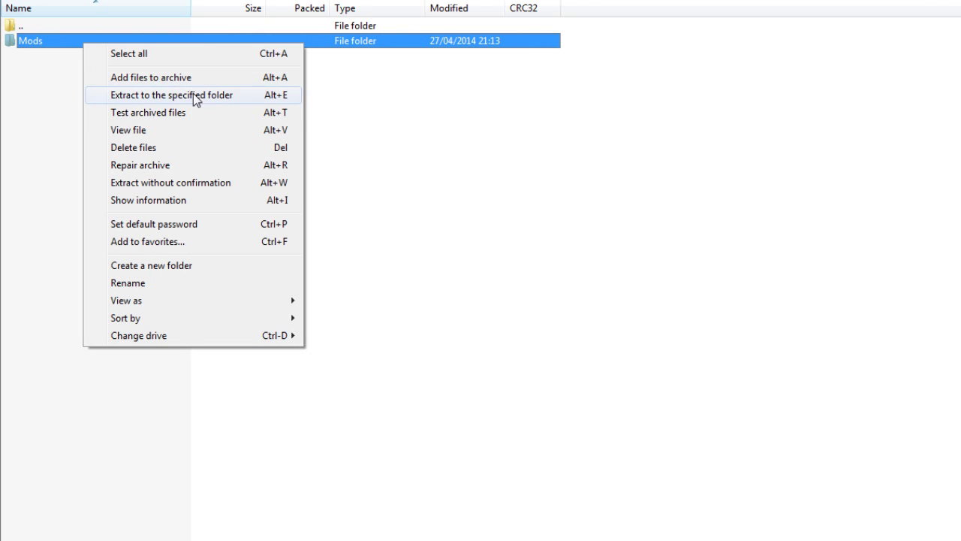
{"action": "left_click", "coordinate": [239, 189]}
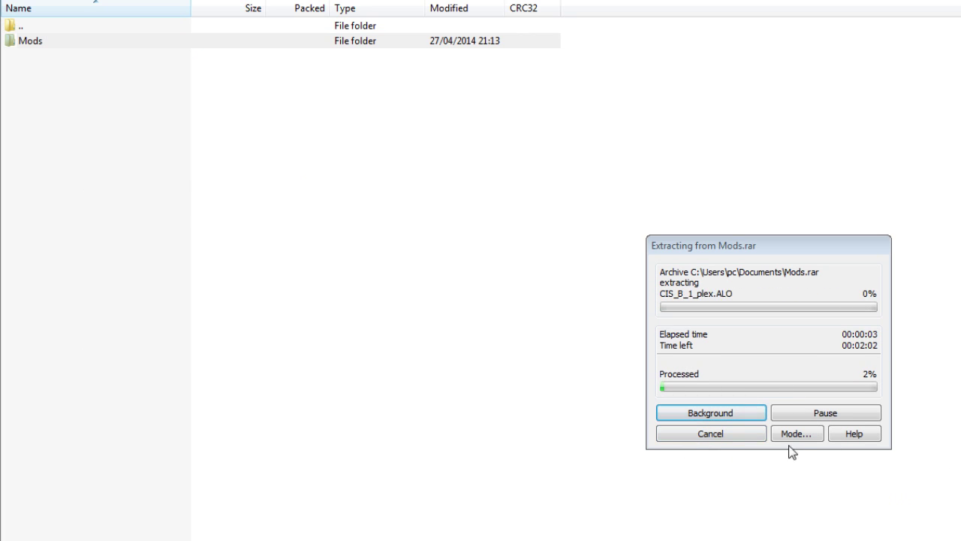
{"action": "left_click", "coordinate": [736, 434]}
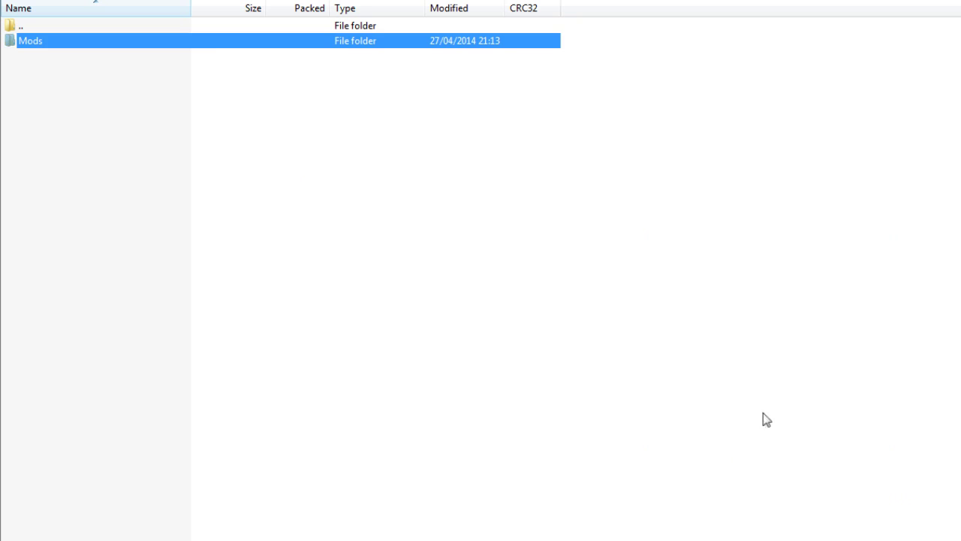
{"action": "left_click", "coordinate": [587, 238]}
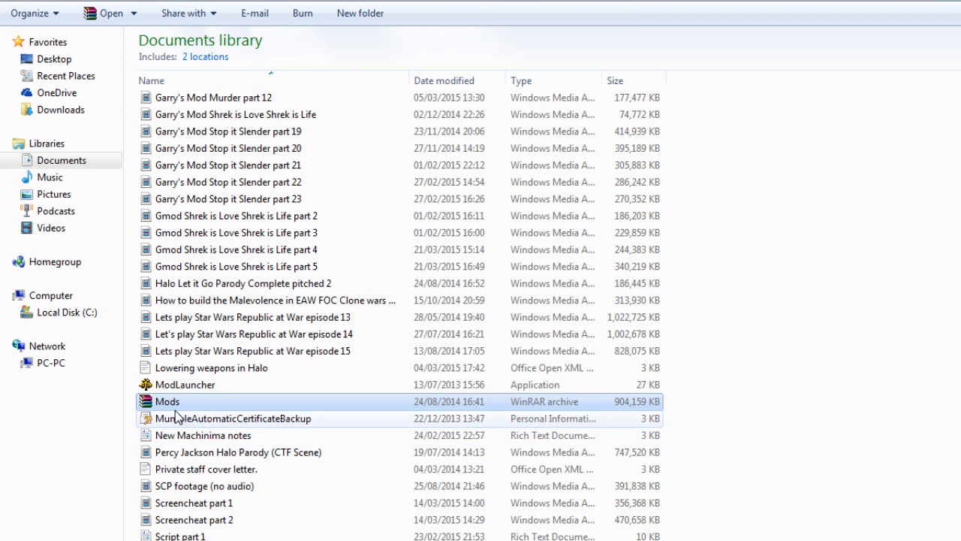
Copy the Mods folder from Documents and switch to the Computer drives view
{"action": "scroll", "coordinate": [180, 434], "scroll_direction": "up", "scroll_amount": 15}
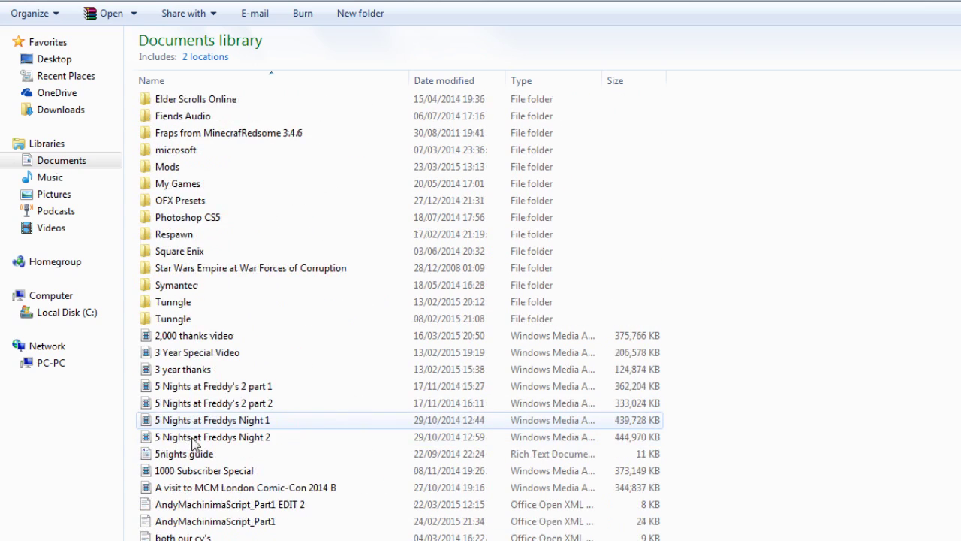
{"action": "left_click", "coordinate": [184, 242]}
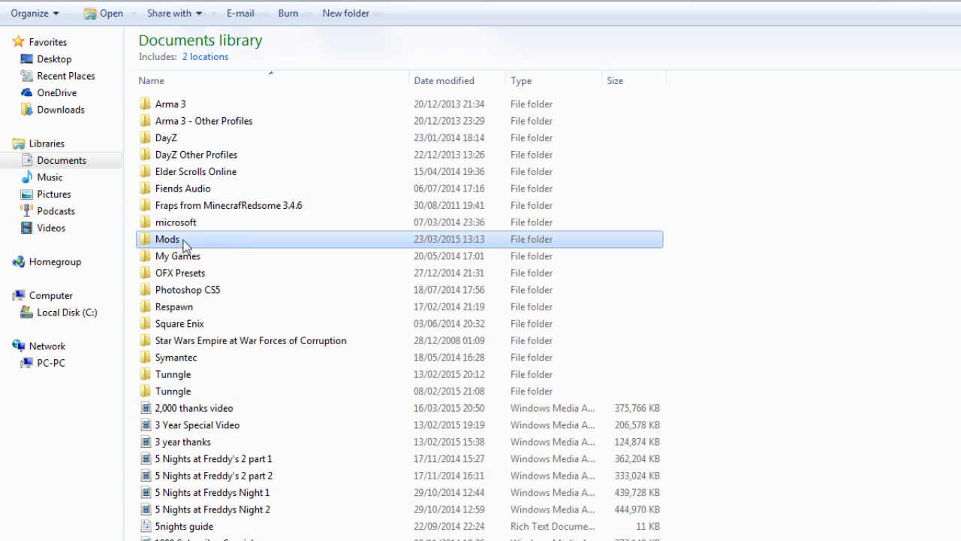
{"action": "right_click", "coordinate": [219, 244]}
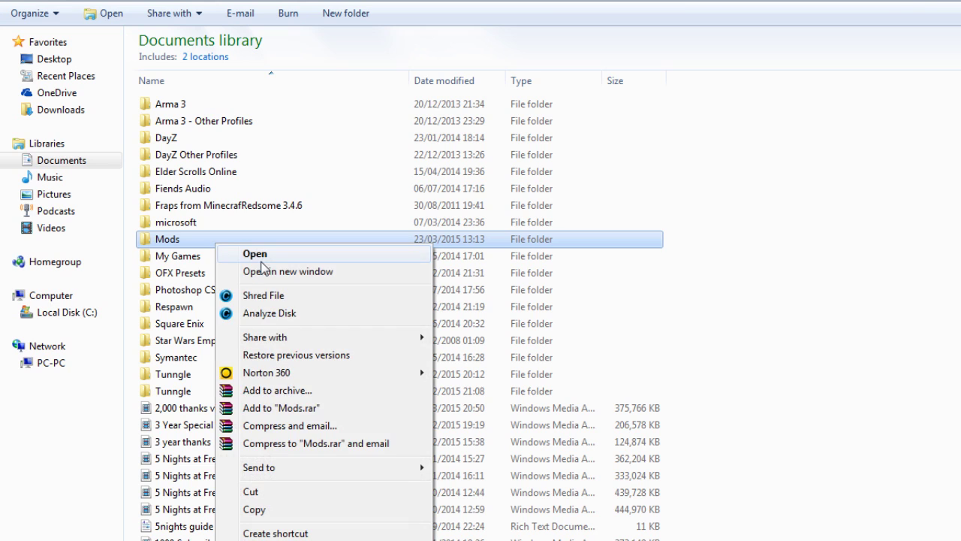
{"action": "left_click", "coordinate": [270, 510]}
{"action": "left_click", "coordinate": [891, 335]}
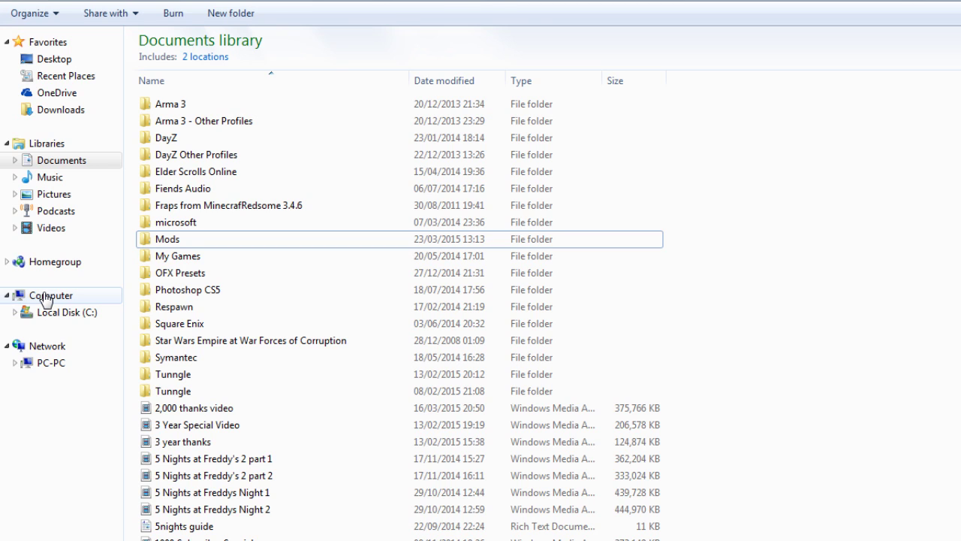
{"action": "left_click", "coordinate": [45, 298]}
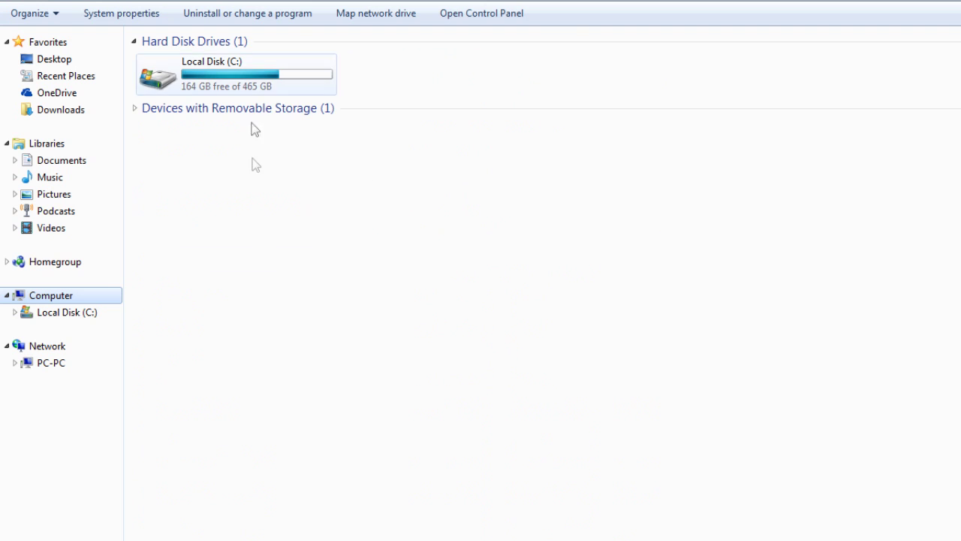
Browse to C:\Program Files (x86)\LucasArts\Star Wars Empire at War Forces of Corruption\Mods and select star_wars_clone_wars_iV
{"action": "double_click", "coordinate": [274, 95]}
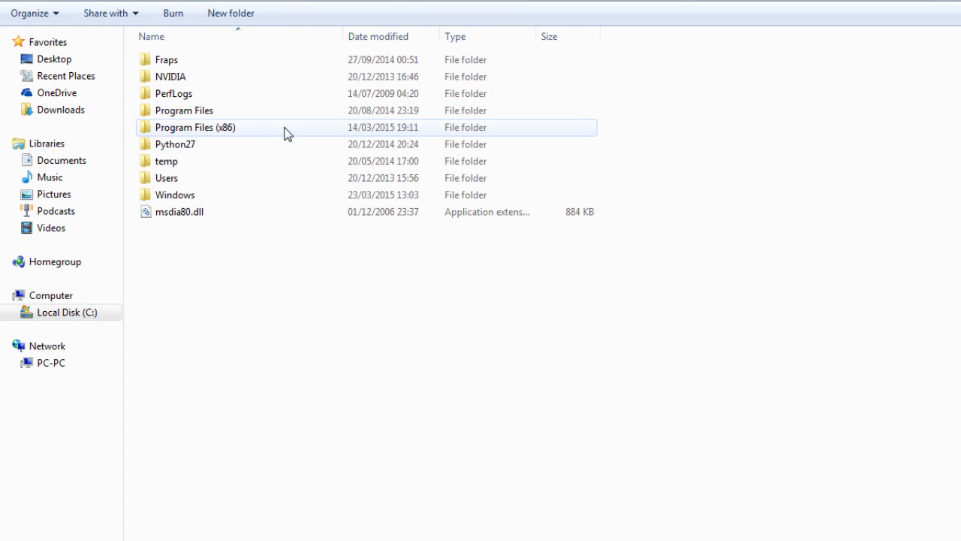
{"action": "double_click", "coordinate": [277, 129]}
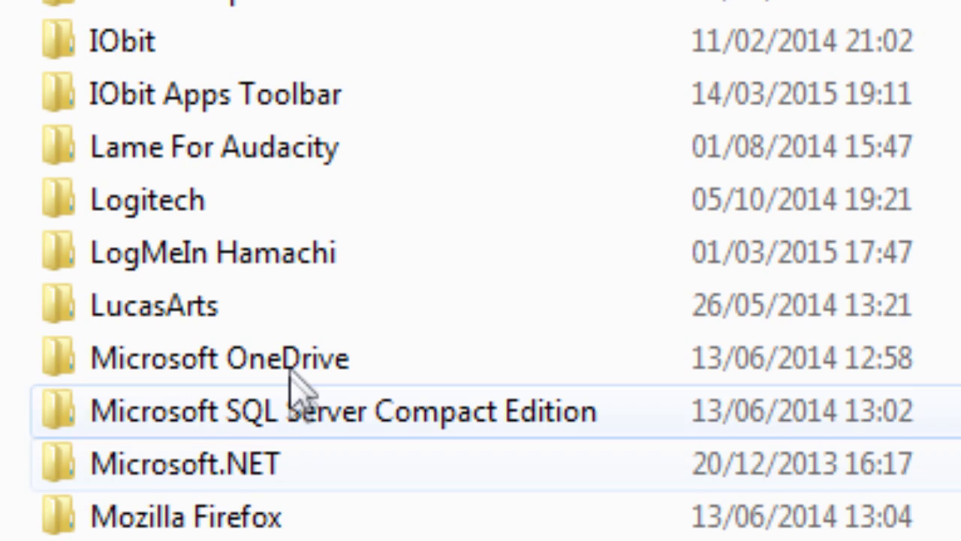
{"action": "left_click", "coordinate": [284, 322]}
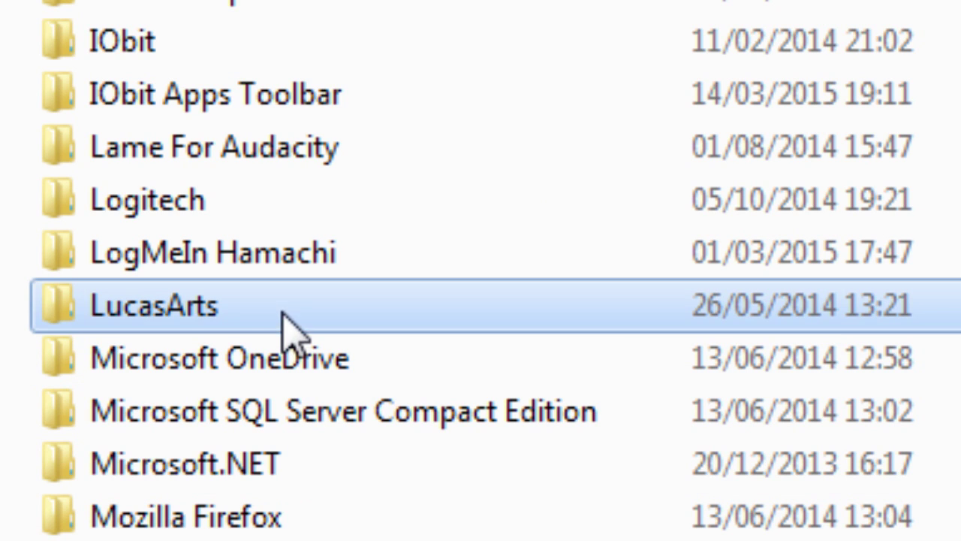
{"action": "double_click", "coordinate": [188, 319]}
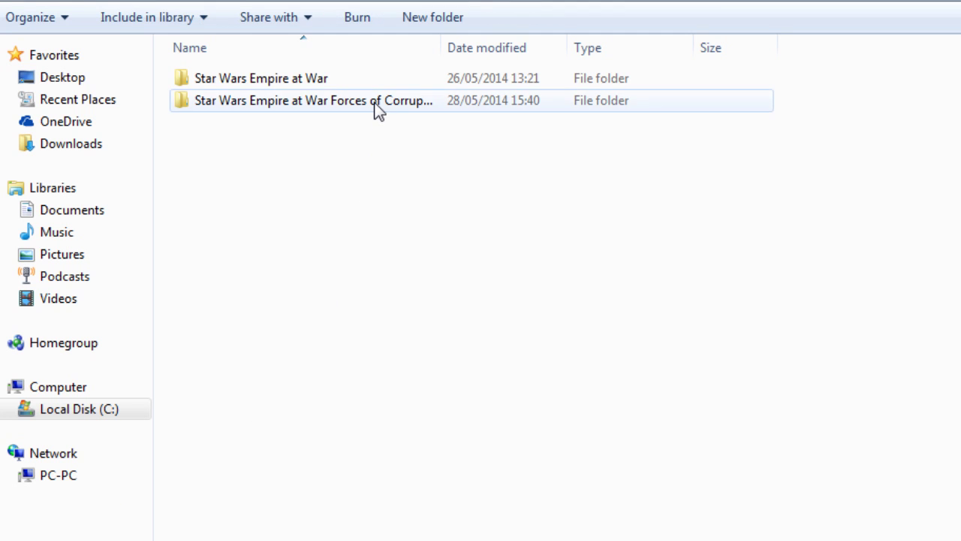
{"action": "double_click", "coordinate": [378, 109]}
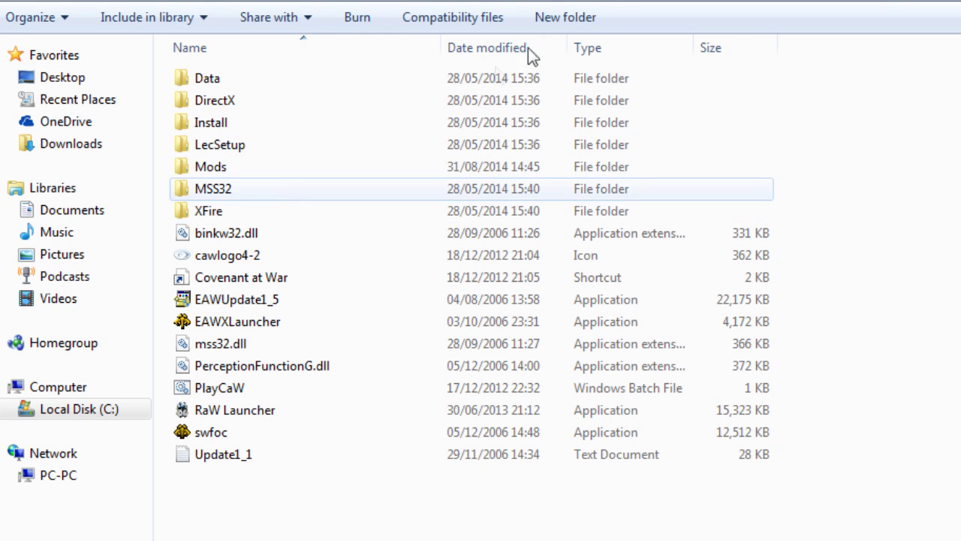
{"action": "left_click", "coordinate": [255, 174]}
{"action": "double_click", "coordinate": [241, 173]}
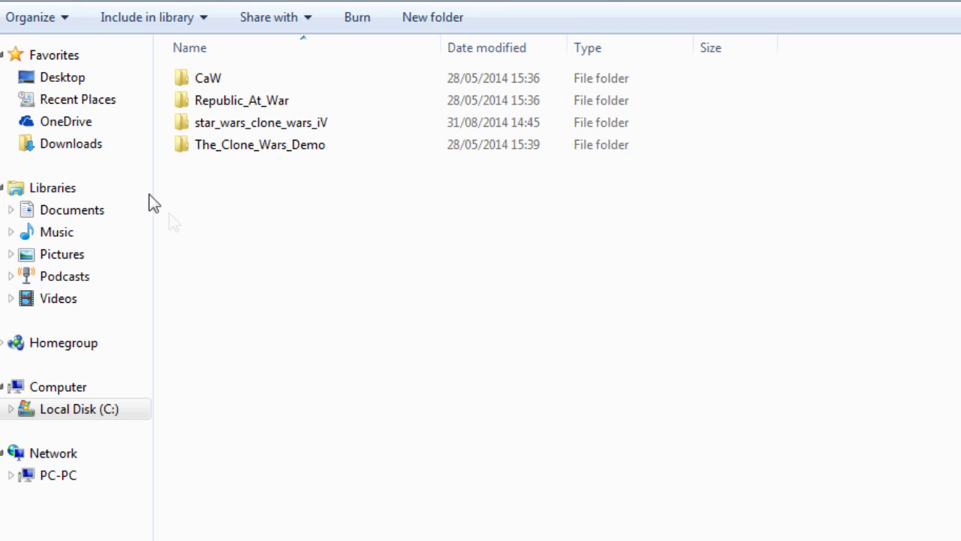
{"action": "left_click", "coordinate": [302, 129]}
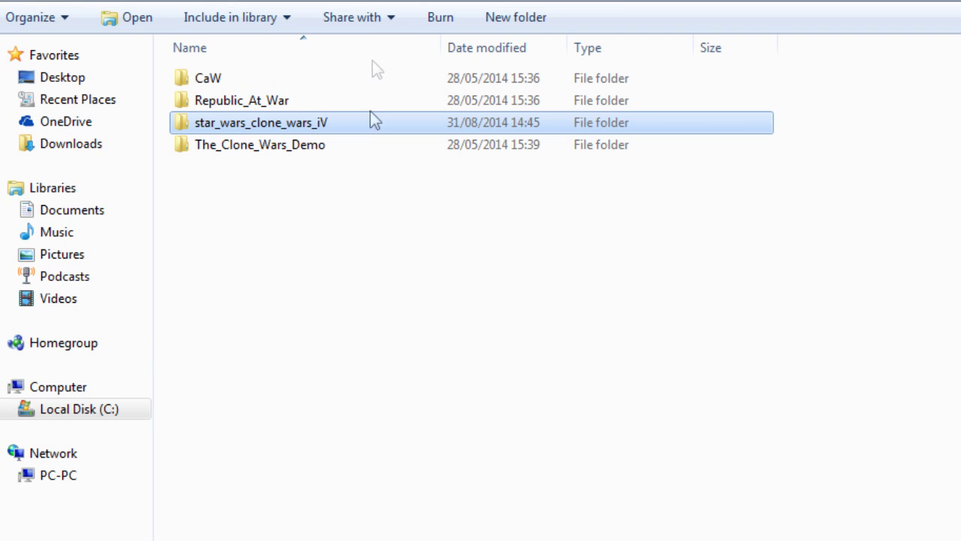
{"action": "mouse_move", "coordinate": [345, 123]}
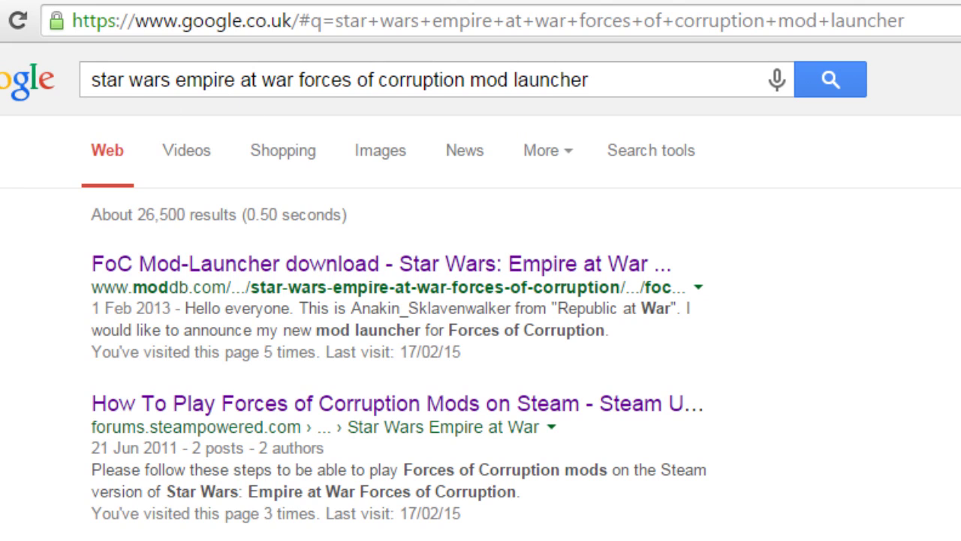
Look through the FoC Mod-Launcher page on Mod DB, then return to the game's Mods folder
{"action": "left_click", "coordinate": [591, 269]}
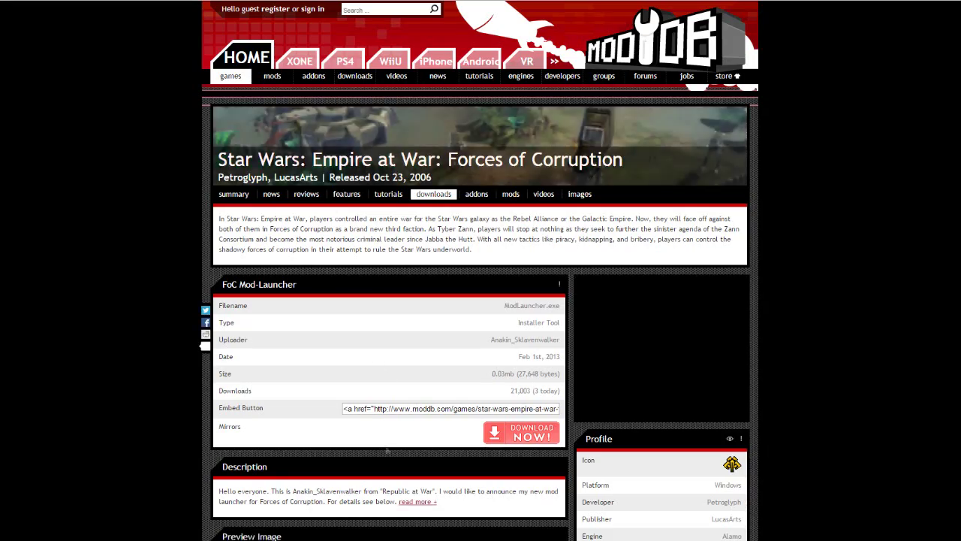
{"action": "scroll", "coordinate": [389, 447], "scroll_direction": "down", "scroll_amount": 6}
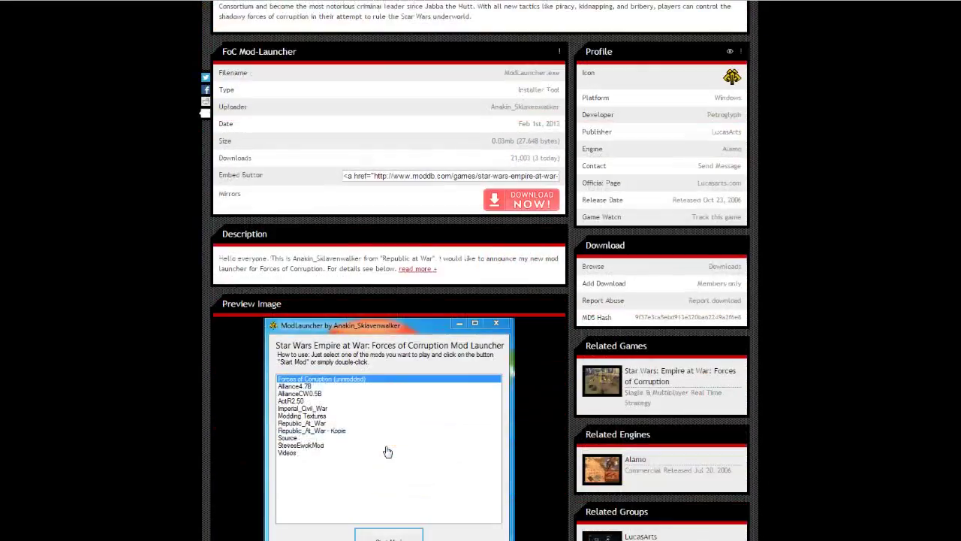
{"action": "scroll", "coordinate": [456, 370], "scroll_direction": "up", "scroll_amount": 2}
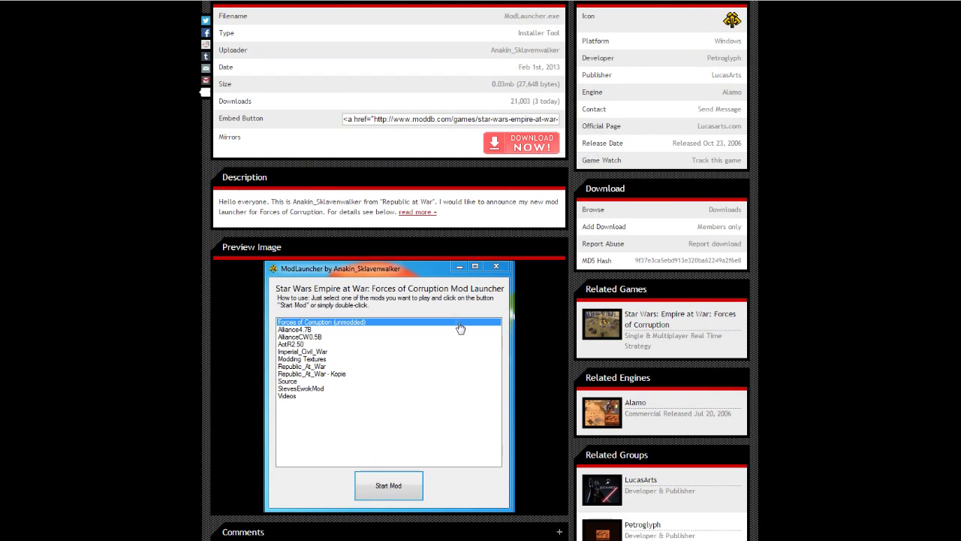
{"action": "scroll", "coordinate": [462, 342], "scroll_direction": "up", "scroll_amount": 3}
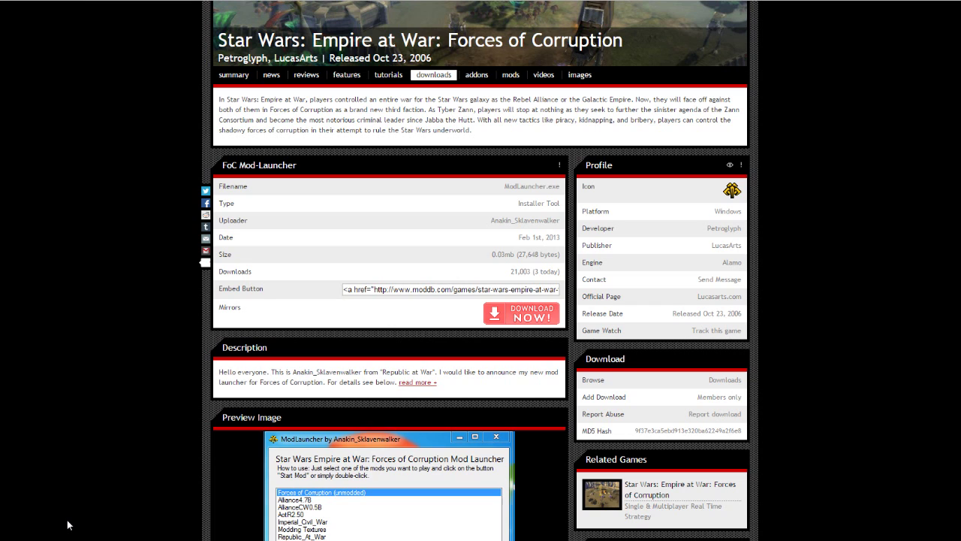
{"action": "left_click", "coordinate": [18, 537]}
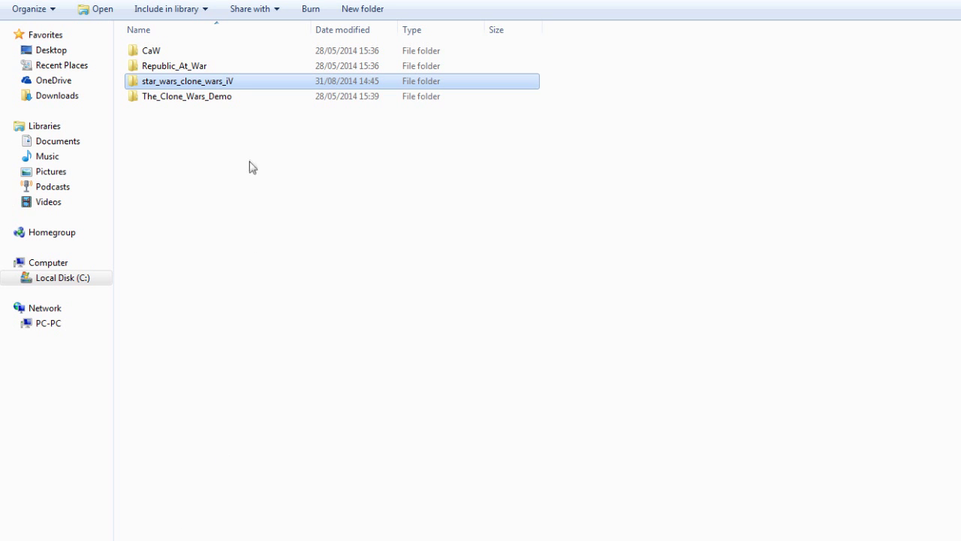
In star_wars_clone_wars_iV, try opening swfoc_clone_wars_iv_mod.exe and close the security warning unrun
{"action": "double_click", "coordinate": [235, 87]}
{"action": "left_click", "coordinate": [233, 84]}
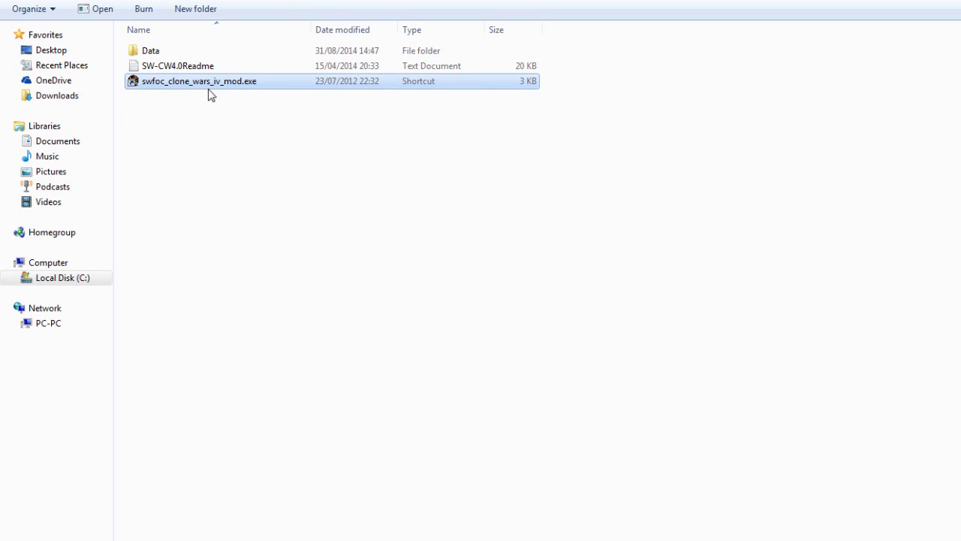
{"action": "right_click", "coordinate": [248, 83]}
{"action": "key", "text": "Escape"}
{"action": "right_click", "coordinate": [250, 83]}
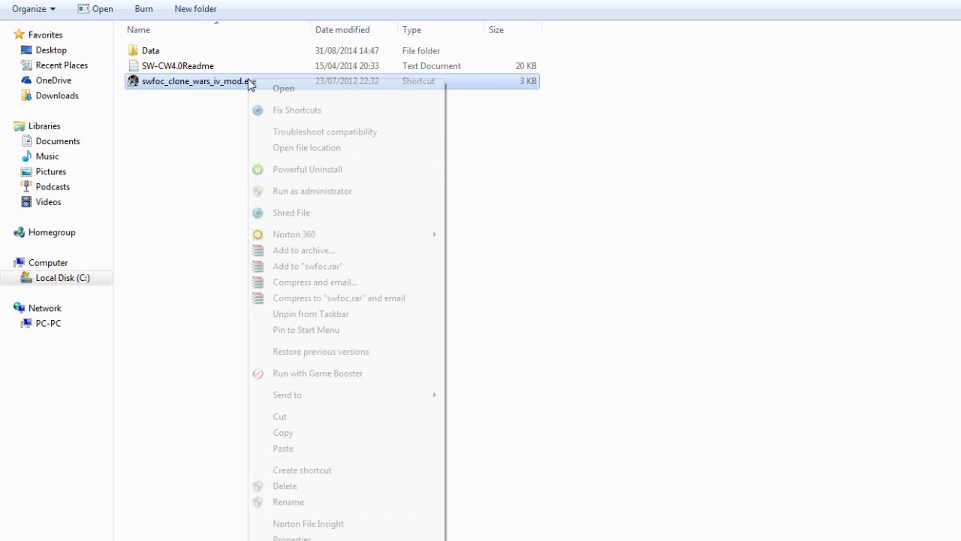
{"action": "left_click", "coordinate": [255, 88]}
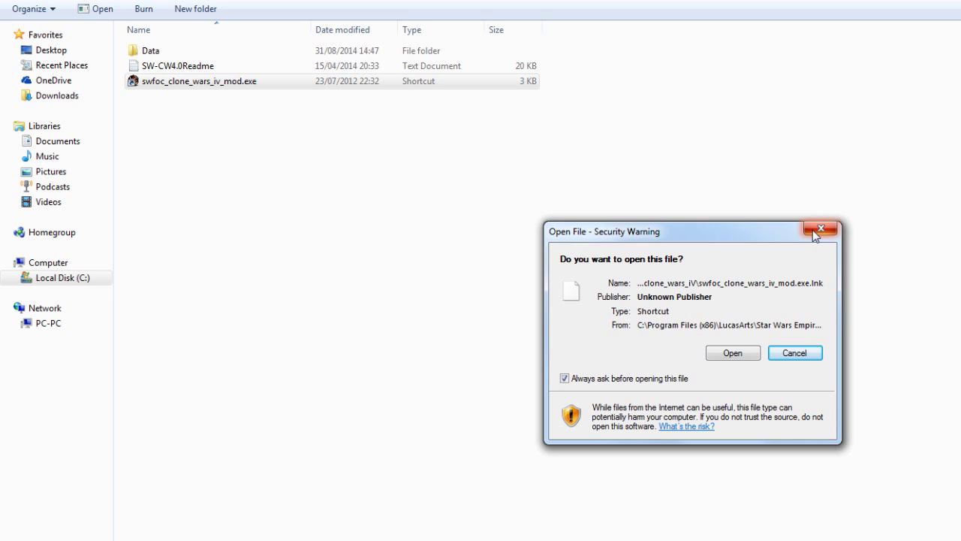
{"action": "left_click", "coordinate": [814, 230]}
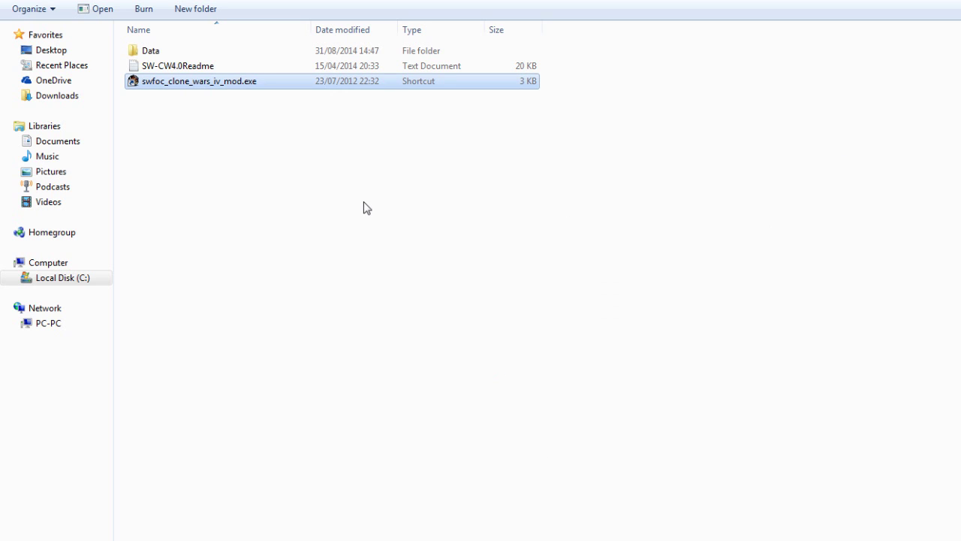
Go back to Mods, reopen star_wars_clone_wars_iV and select the launcher shortcut
{"action": "left_click", "coordinate": [10, 2]}
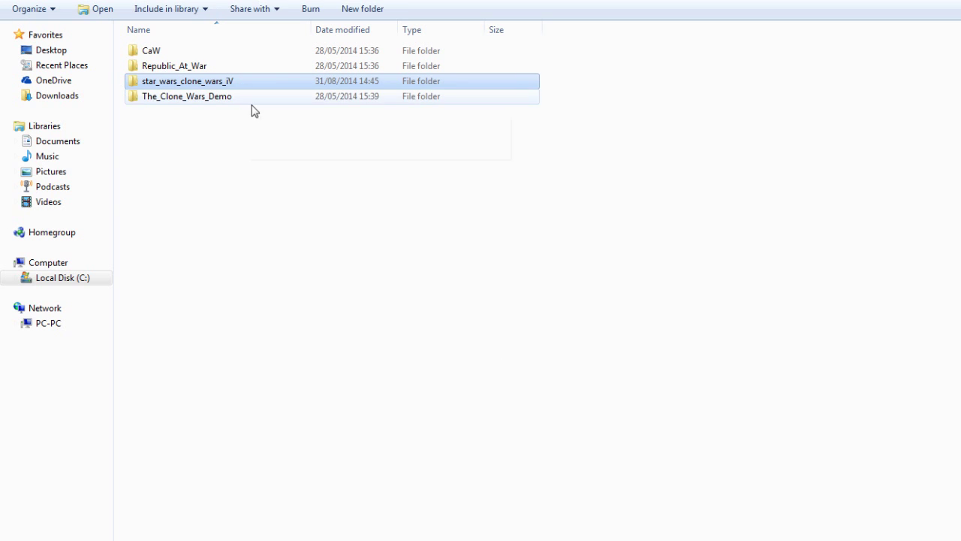
{"action": "double_click", "coordinate": [250, 85]}
{"action": "left_click", "coordinate": [229, 84]}
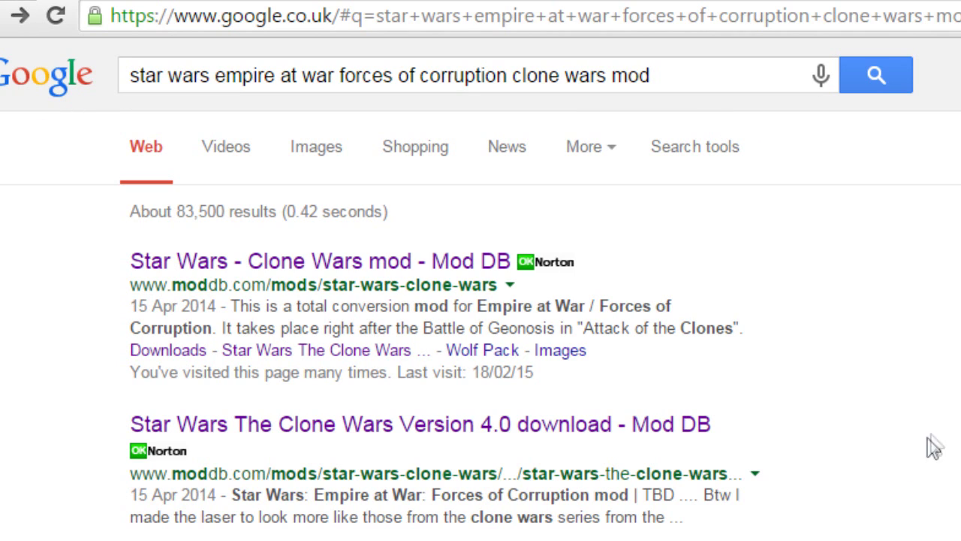
Download Mods.rar from the mod's Star Wars The Clone Wars Version 4.0 entry and close the lightbox
{"action": "left_click", "coordinate": [459, 264]}
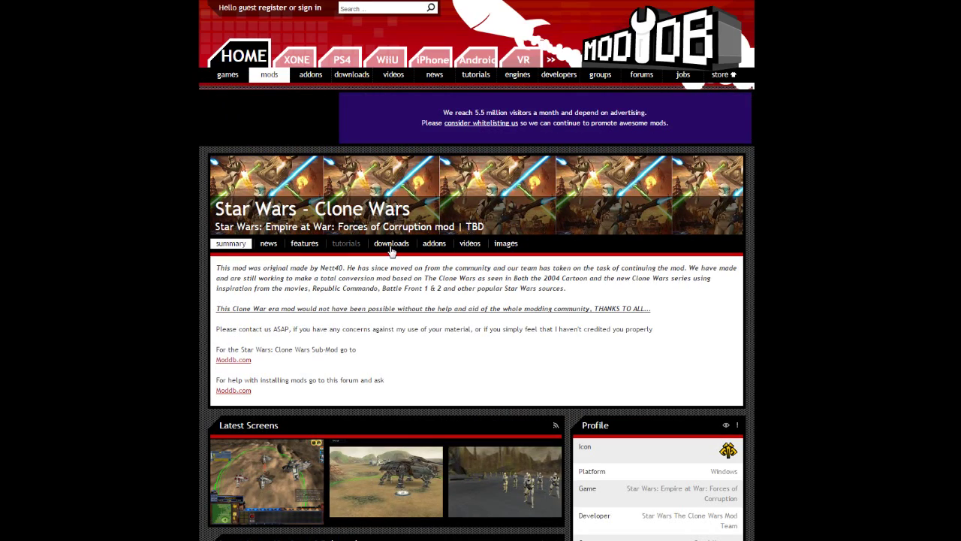
{"action": "left_click", "coordinate": [392, 245]}
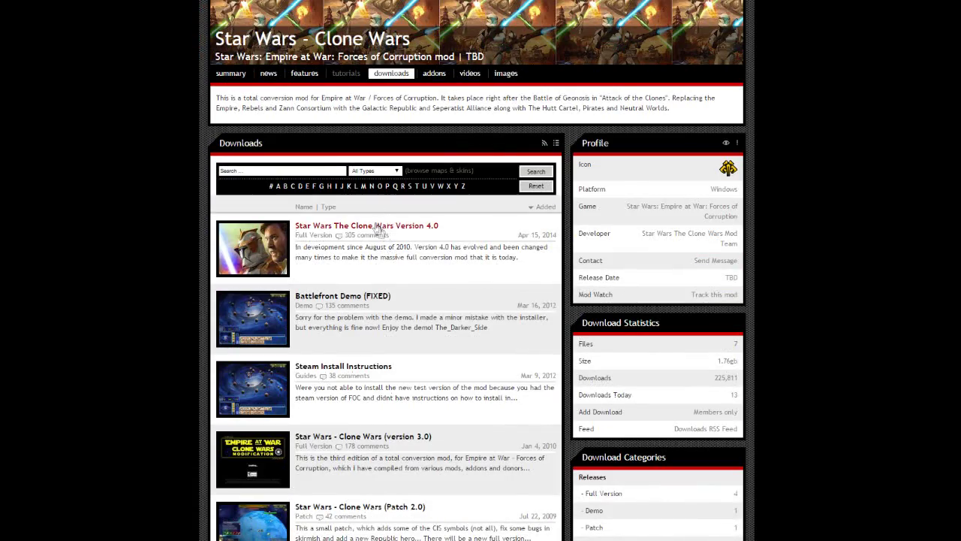
{"action": "left_click", "coordinate": [410, 229]}
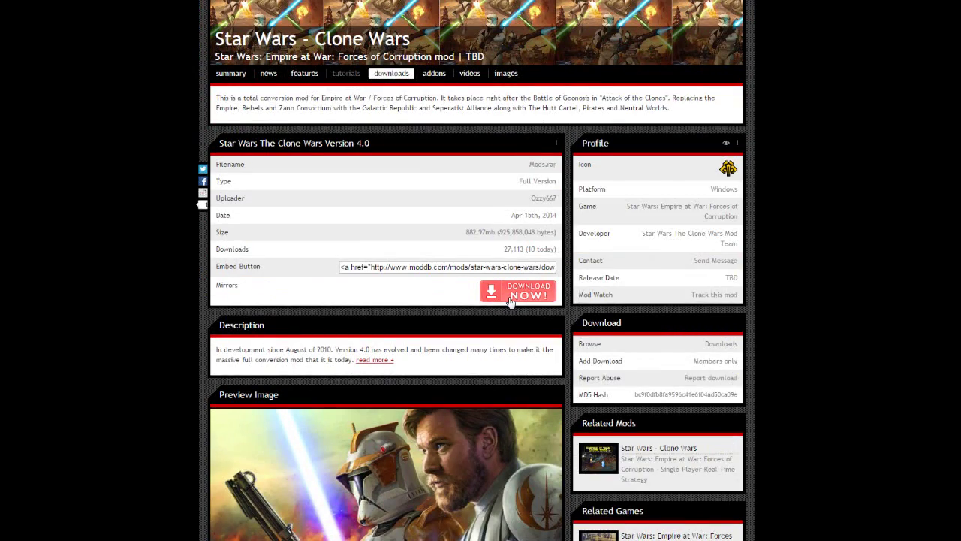
{"action": "left_click", "coordinate": [508, 301]}
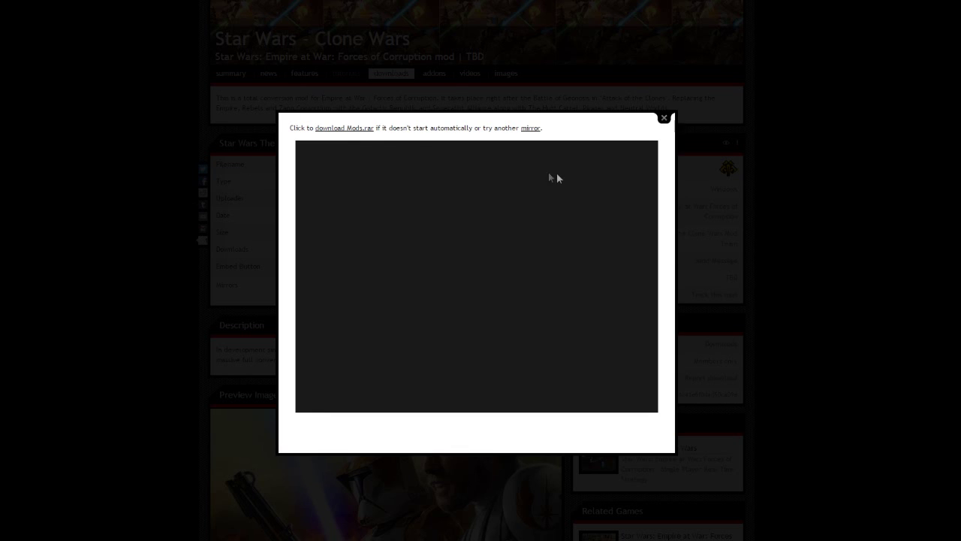
{"action": "left_click", "coordinate": [664, 118]}
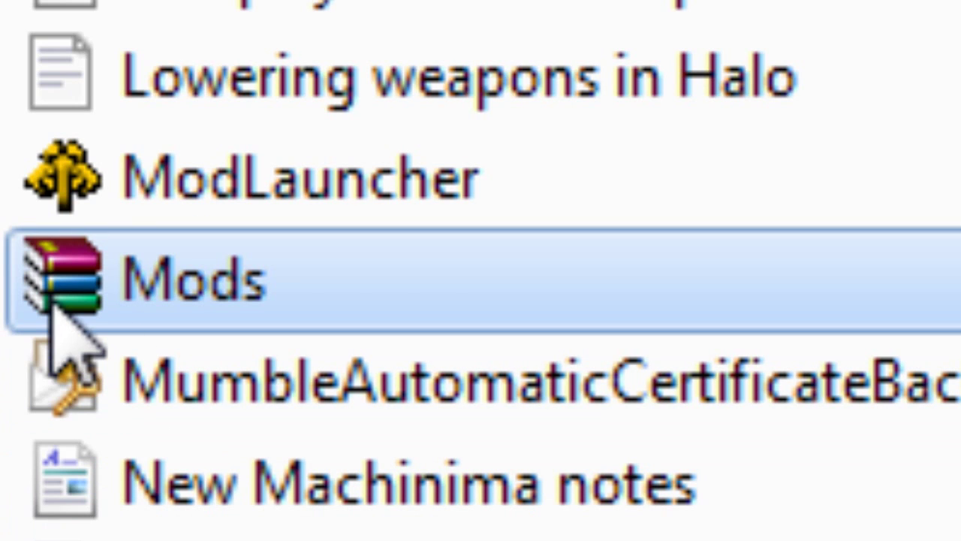
Open Mods.rar in WinRAR, dismiss the licence reminder and view its Mods folder without extracting
{"action": "double_click", "coordinate": [213, 304]}
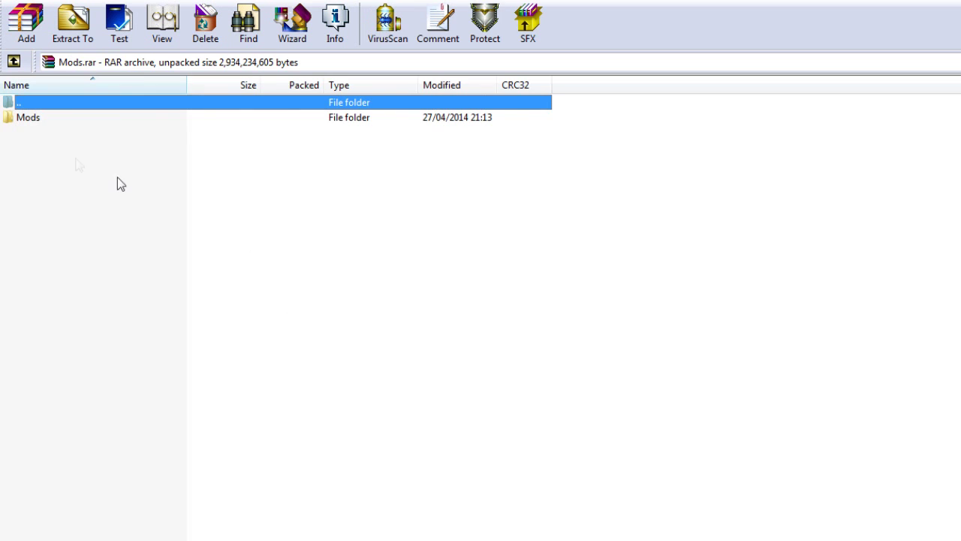
{"action": "left_click", "coordinate": [48, 119]}
{"action": "right_click", "coordinate": [48, 119]}
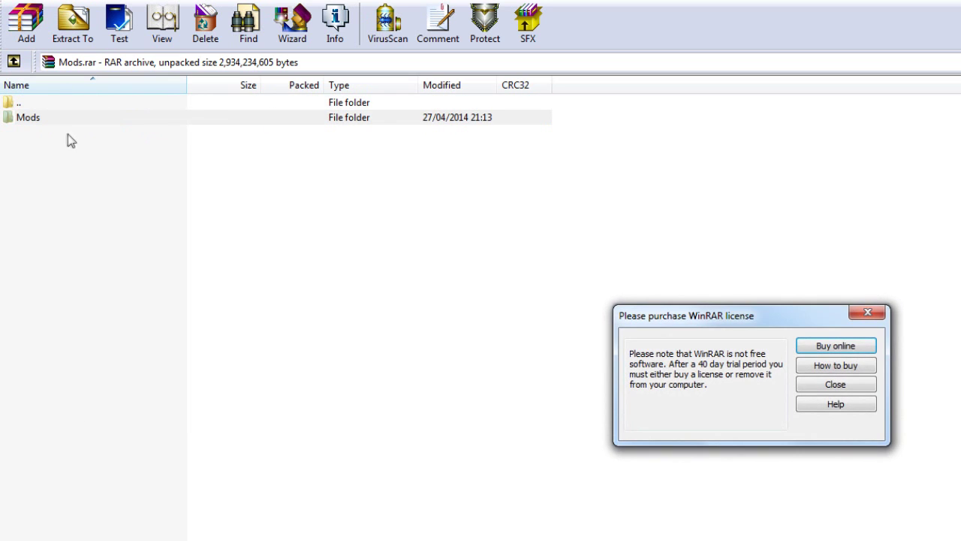
{"action": "left_click", "coordinate": [867, 312]}
{"action": "right_click", "coordinate": [94, 119]}
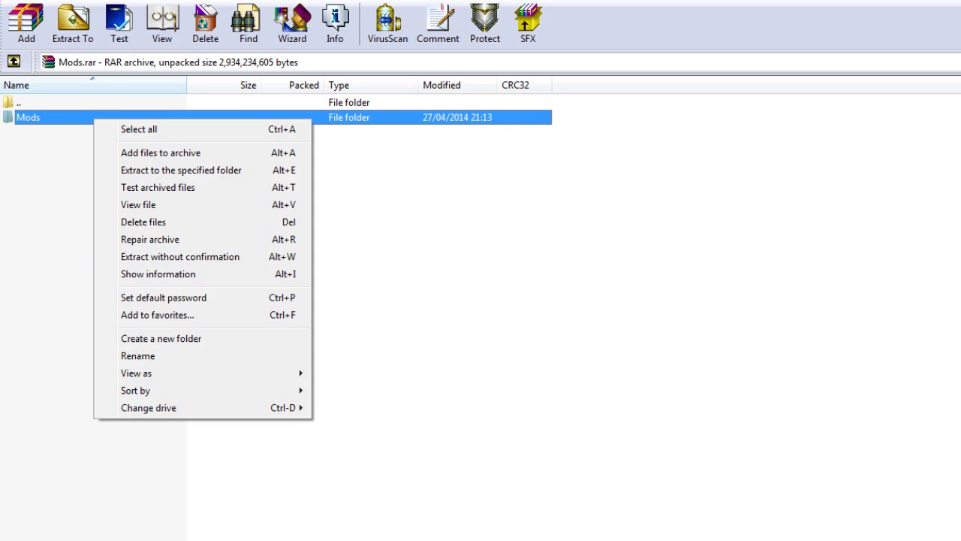
{"action": "key", "text": "Escape"}
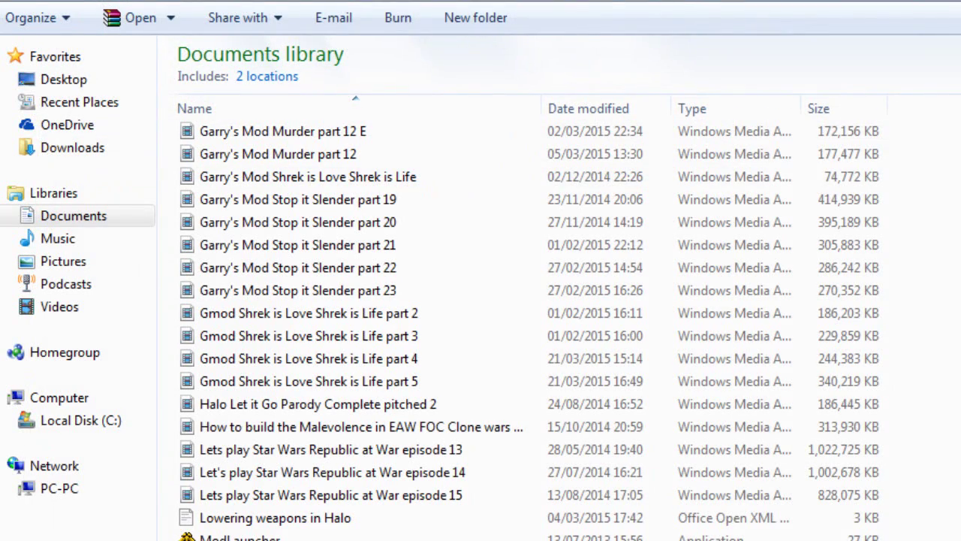
Open the Mods folder at the top of Documents
{"action": "scroll", "coordinate": [525, 323], "scroll_direction": "up", "scroll_amount": 15}
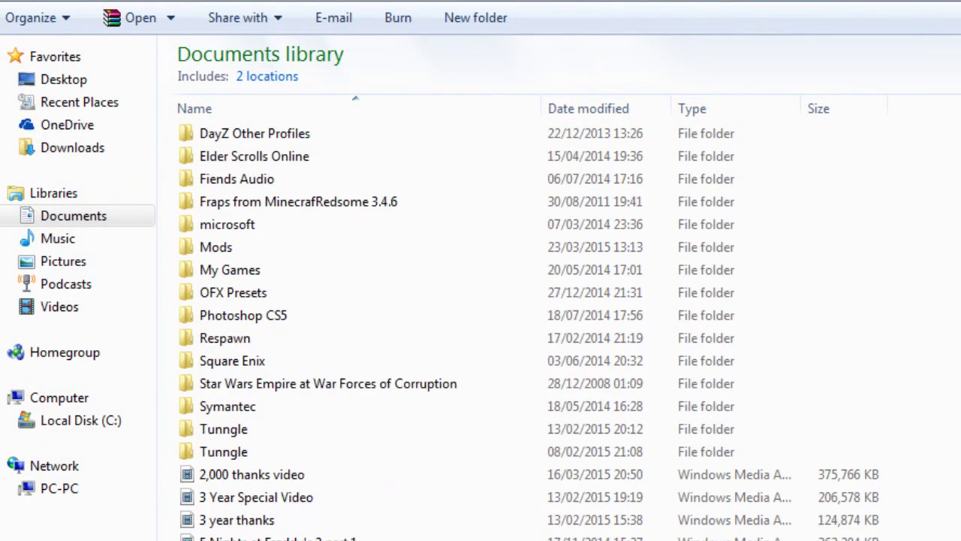
{"action": "scroll", "coordinate": [525, 323], "scroll_direction": "up", "scroll_amount": 2}
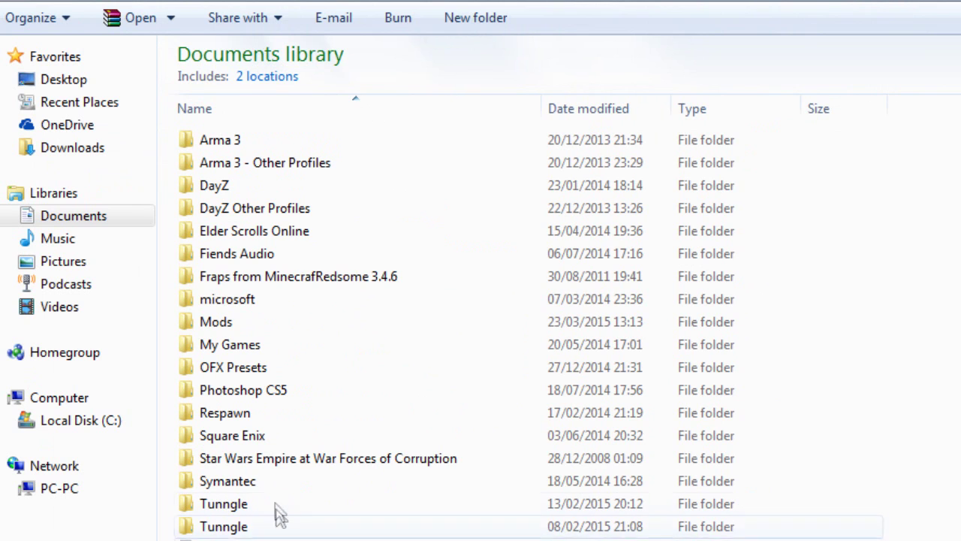
{"action": "left_click", "coordinate": [239, 325]}
{"action": "double_click", "coordinate": [247, 330]}
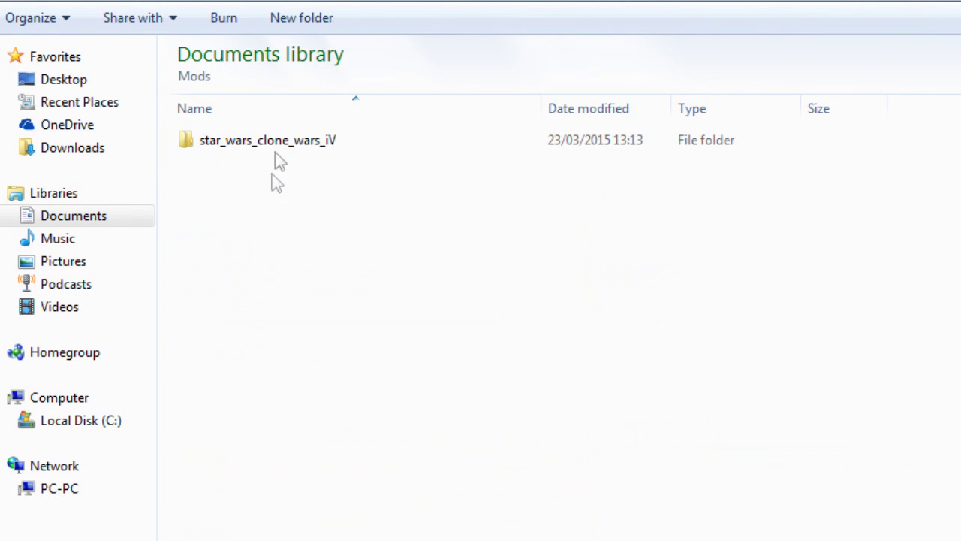
Copy the star_wars_clone_wars_iV folder and switch to the Computer view
{"action": "left_click", "coordinate": [275, 139]}
{"action": "right_click", "coordinate": [275, 139]}
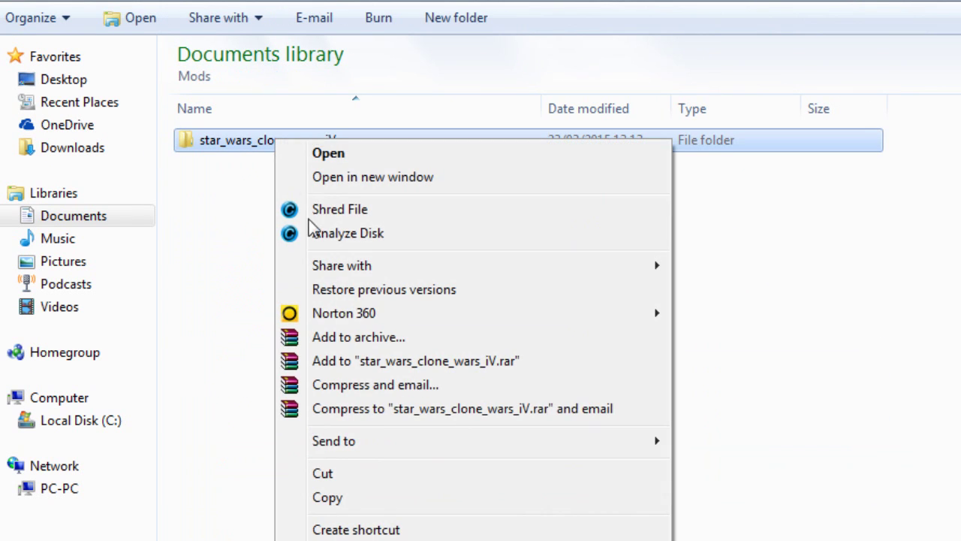
{"action": "left_click", "coordinate": [369, 500]}
{"action": "left_click", "coordinate": [896, 454]}
{"action": "left_click", "coordinate": [132, 405]}
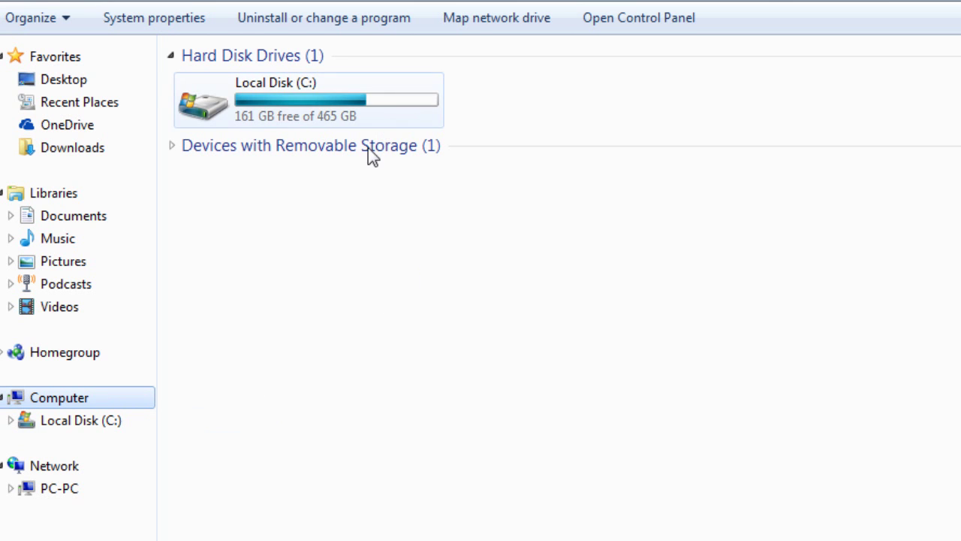
Navigate from C: through Program Files (x86) into Star Wars Empire at War's corruption folder
{"action": "double_click", "coordinate": [290, 103]}
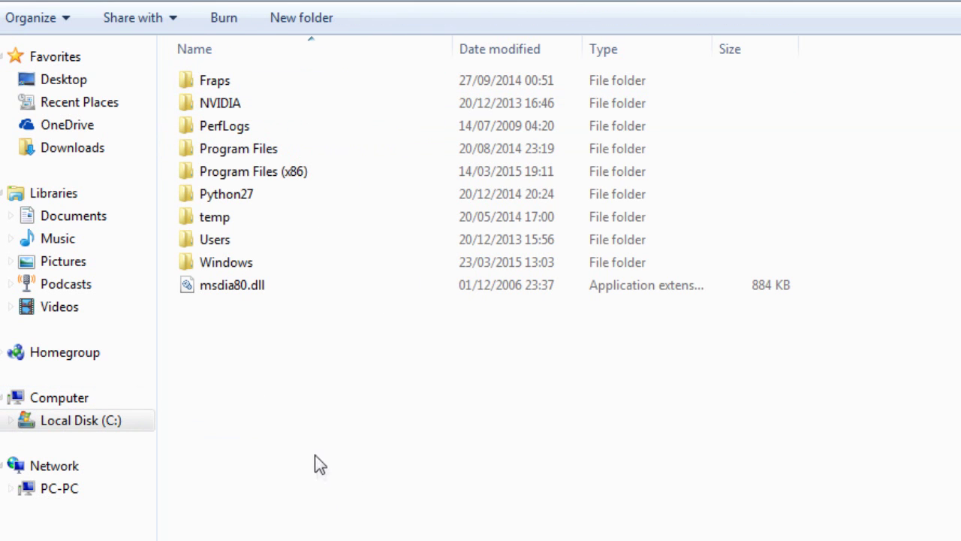
{"action": "double_click", "coordinate": [333, 171]}
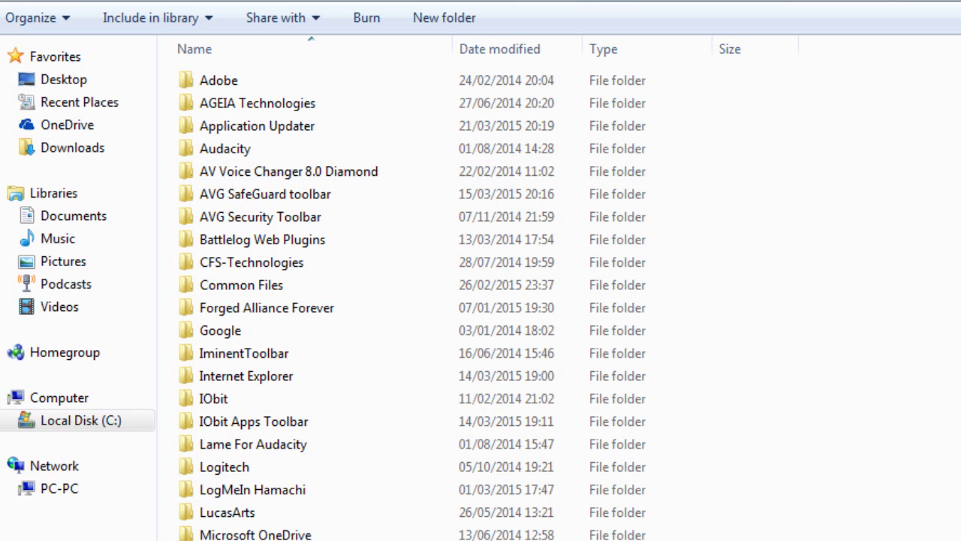
{"action": "scroll", "coordinate": [481, 300], "scroll_direction": "down", "scroll_amount": 8}
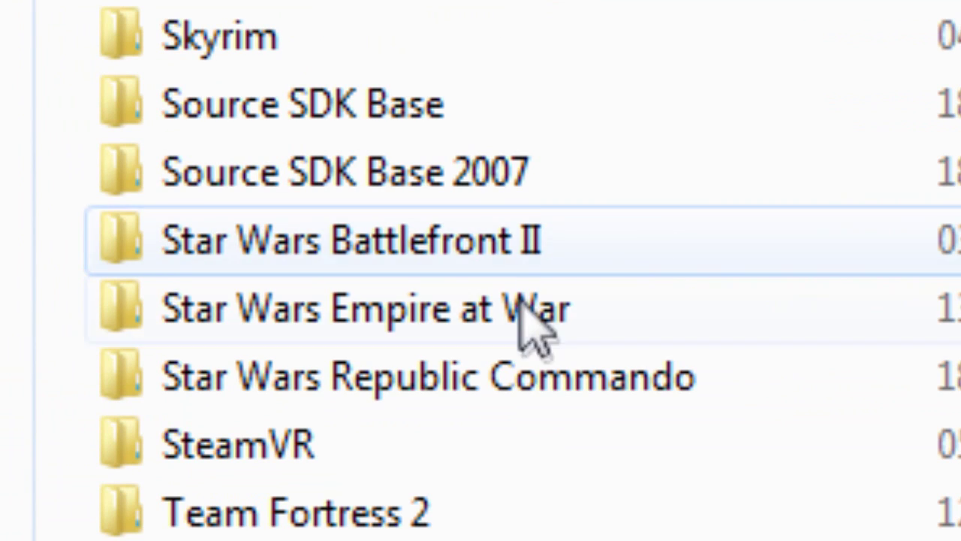
{"action": "left_click", "coordinate": [540, 342]}
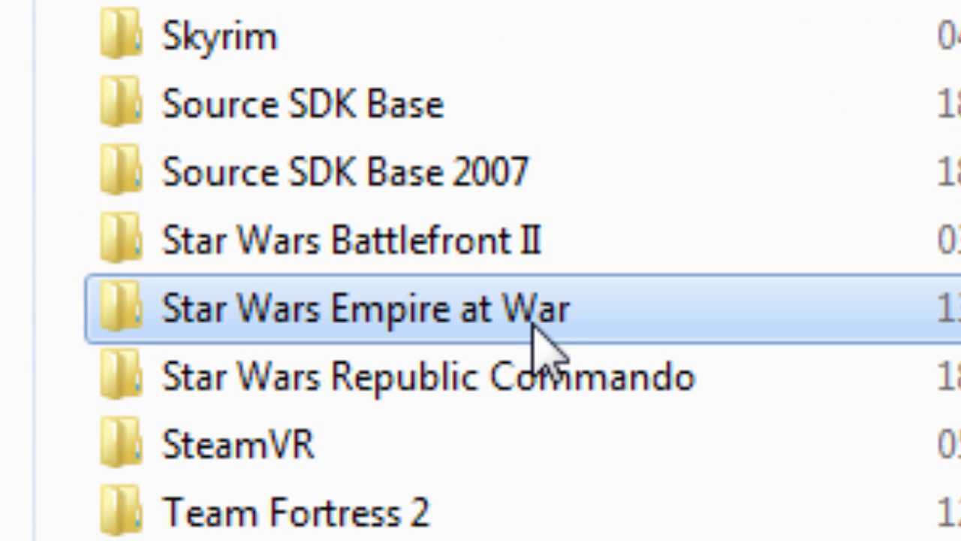
{"action": "double_click", "coordinate": [540, 342]}
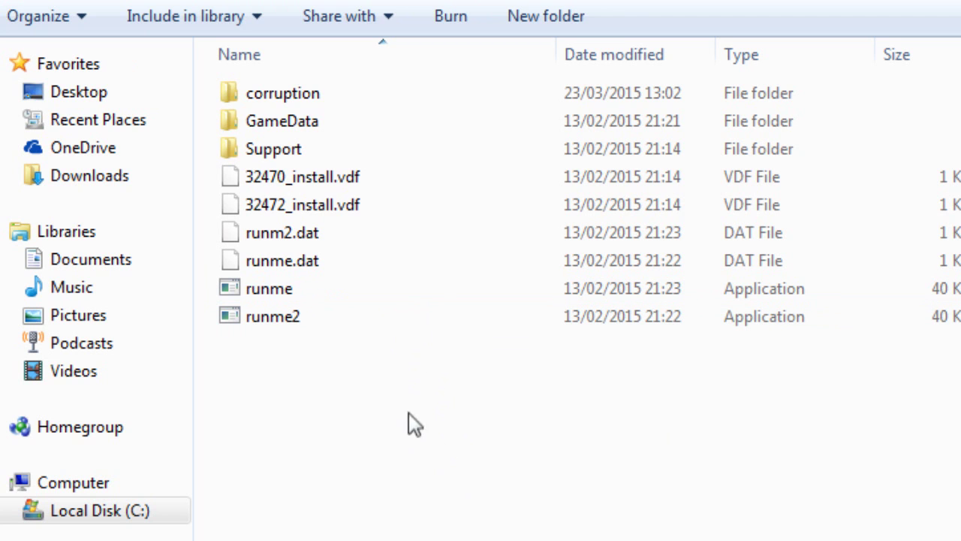
{"action": "double_click", "coordinate": [327, 124]}
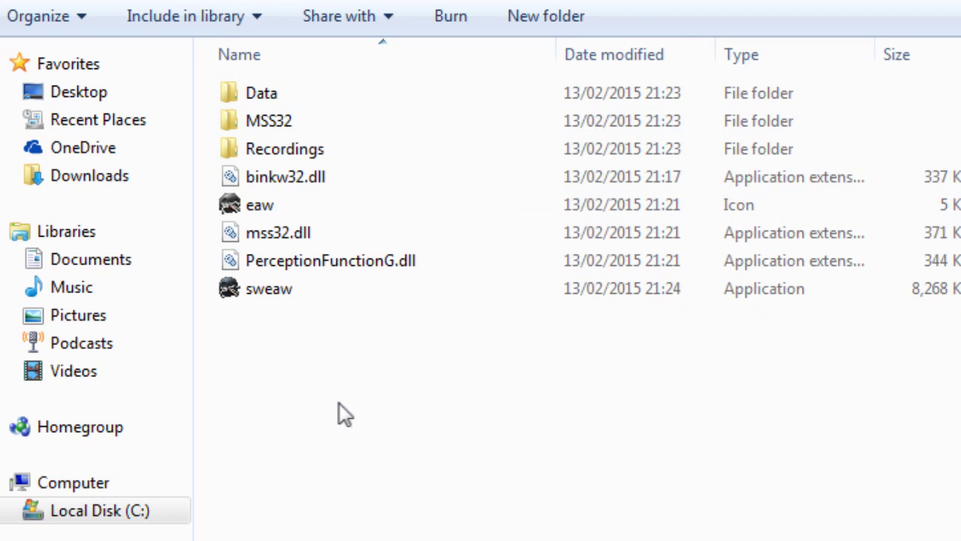
{"action": "left_click", "coordinate": [11, 1]}
{"action": "left_click", "coordinate": [347, 96]}
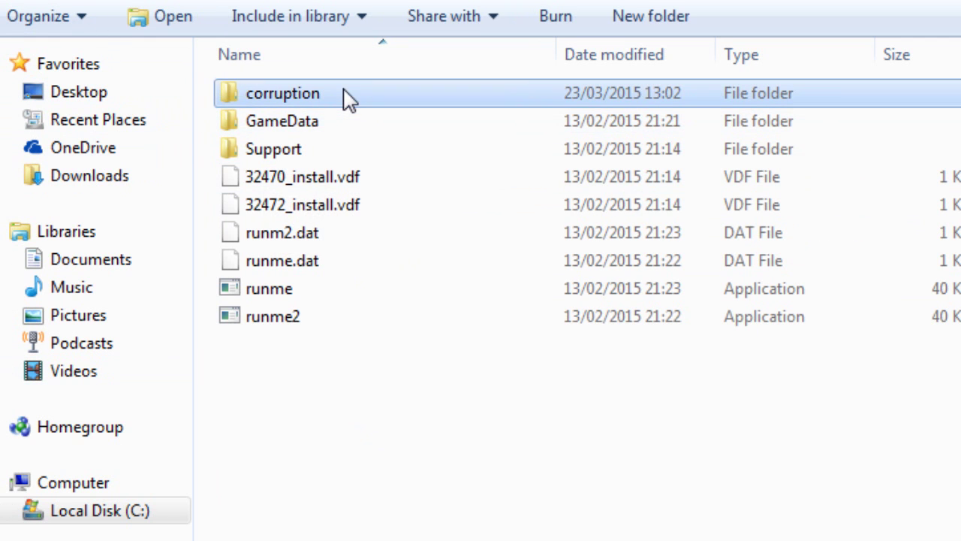
{"action": "double_click", "coordinate": [347, 96]}
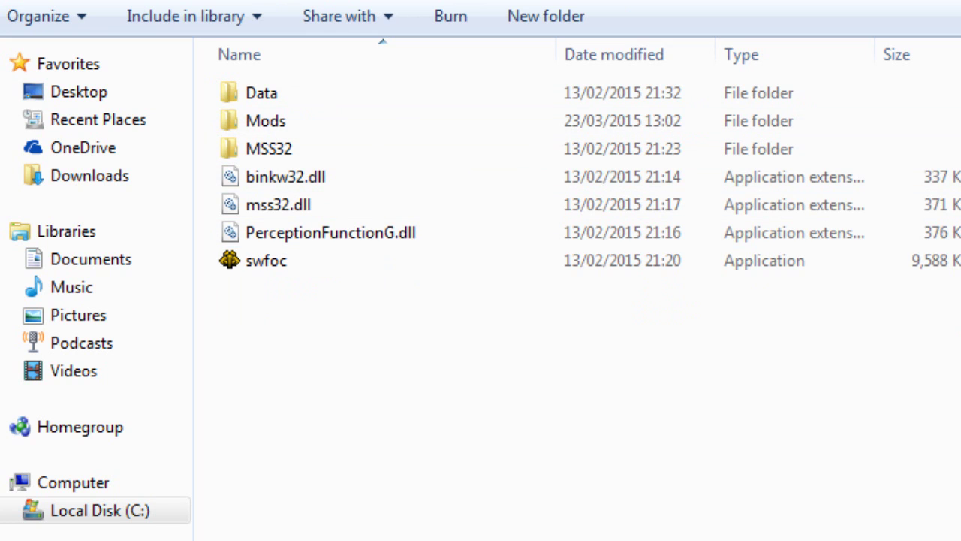
Paste the star_wars_clone_wars_iV folder into the corruption folder's empty Mods folder
{"action": "left_click", "coordinate": [261, 126]}
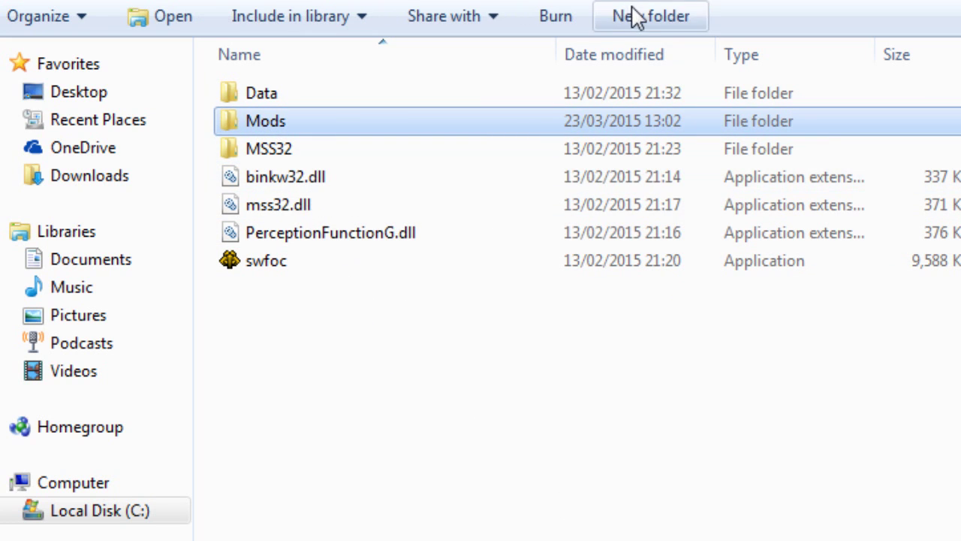
{"action": "key", "text": "ctrl+a"}
{"action": "key", "text": "Delete"}
{"action": "right_click", "coordinate": [338, 114]}
{"action": "left_click", "coordinate": [441, 310]}
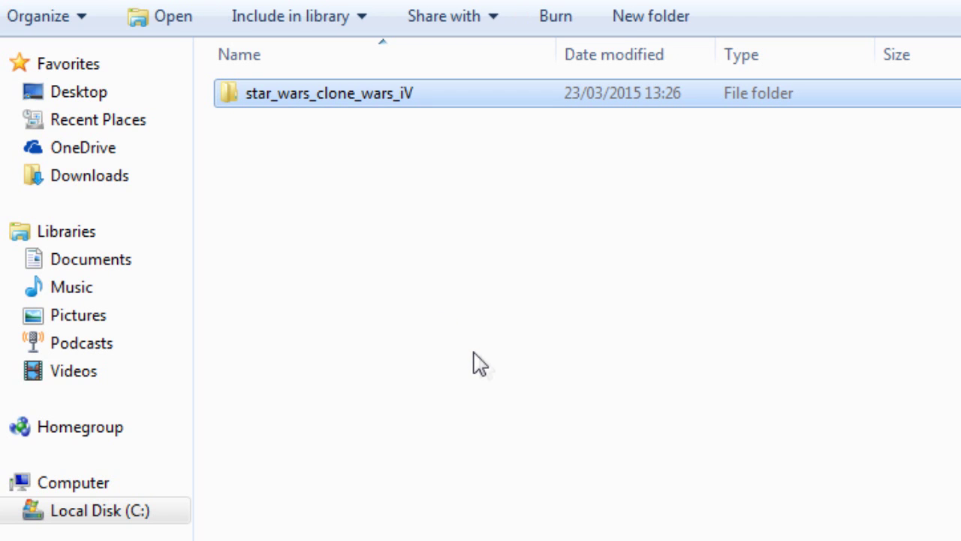
{"action": "left_click", "coordinate": [650, 400]}
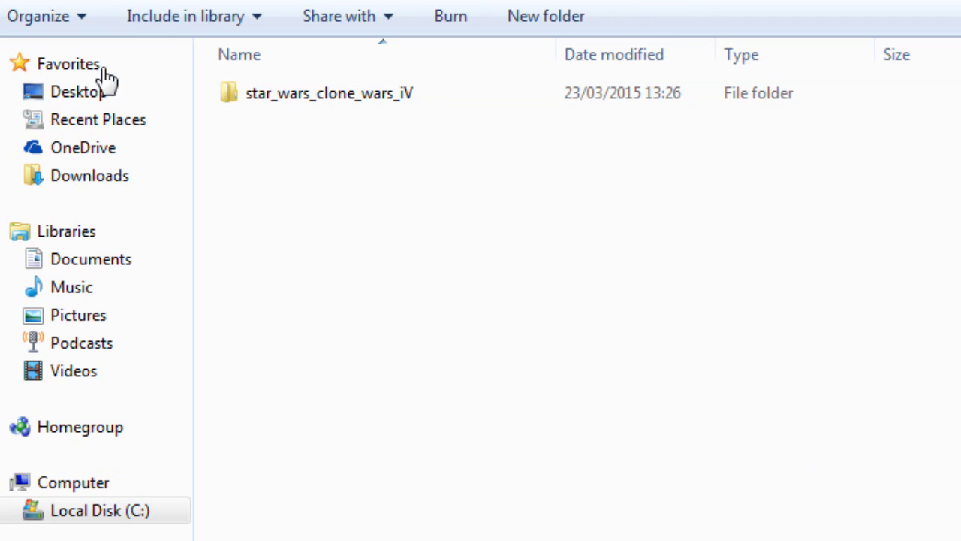
Open Set Launch Options from Star Wars: Empire at War Gold's Steam properties
{"action": "left_click", "coordinate": [5, 3]}
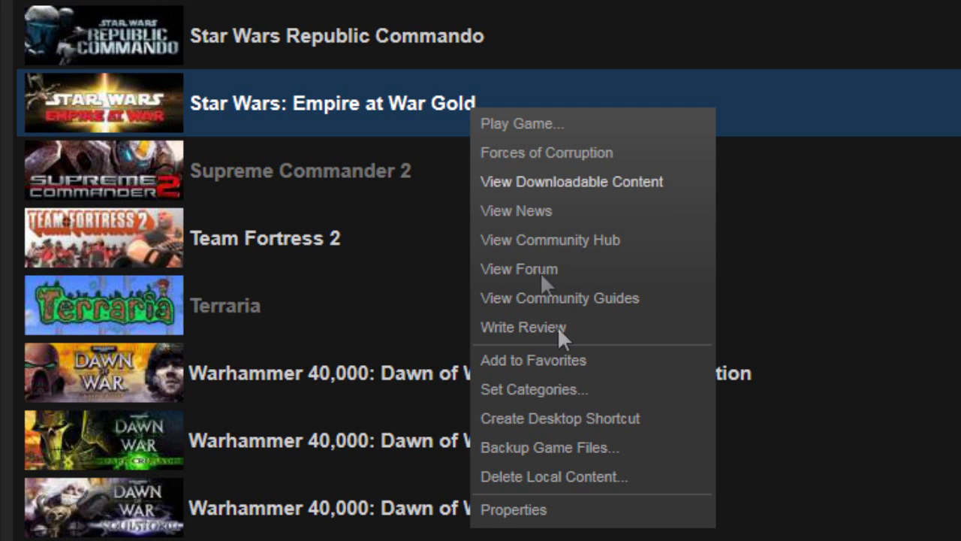
{"action": "left_click", "coordinate": [575, 510]}
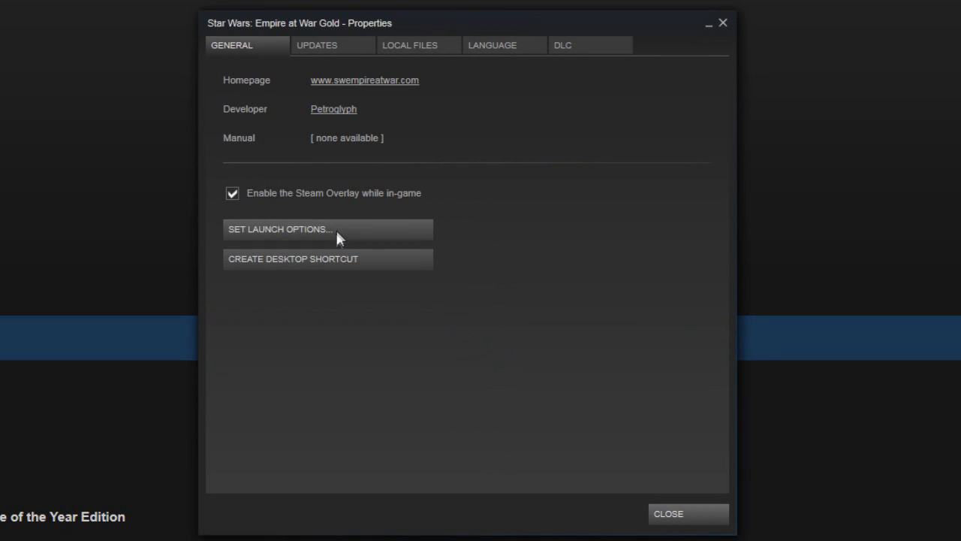
{"action": "left_click", "coordinate": [336, 228]}
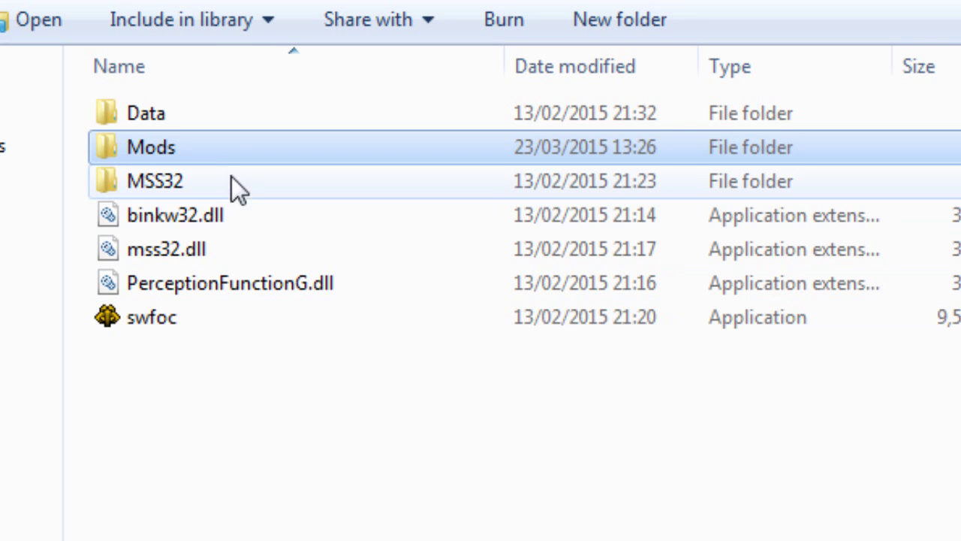
Copy the star_wars_clone_wars_iV folder's name from inside the Mods folder
{"action": "double_click", "coordinate": [219, 147]}
{"action": "left_click", "coordinate": [278, 113]}
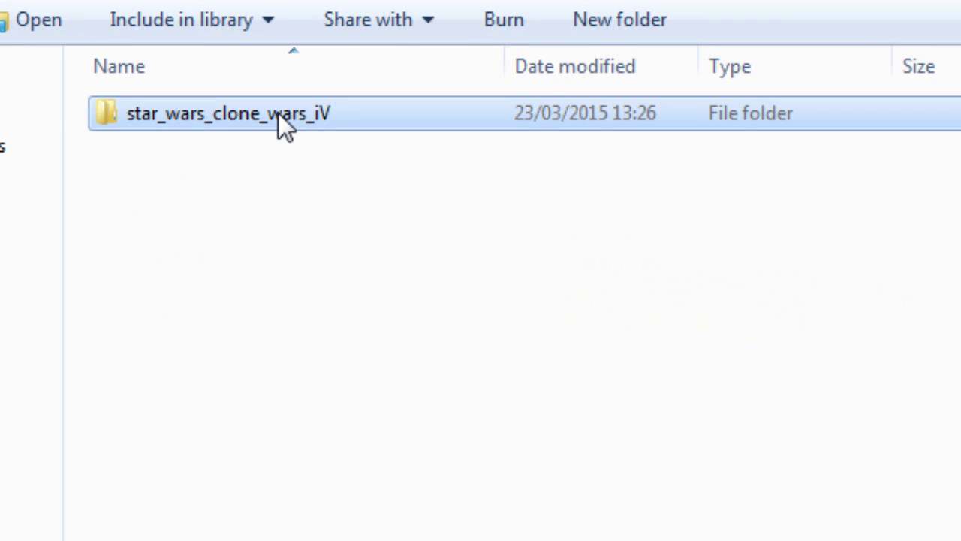
{"action": "key", "text": "F2"}
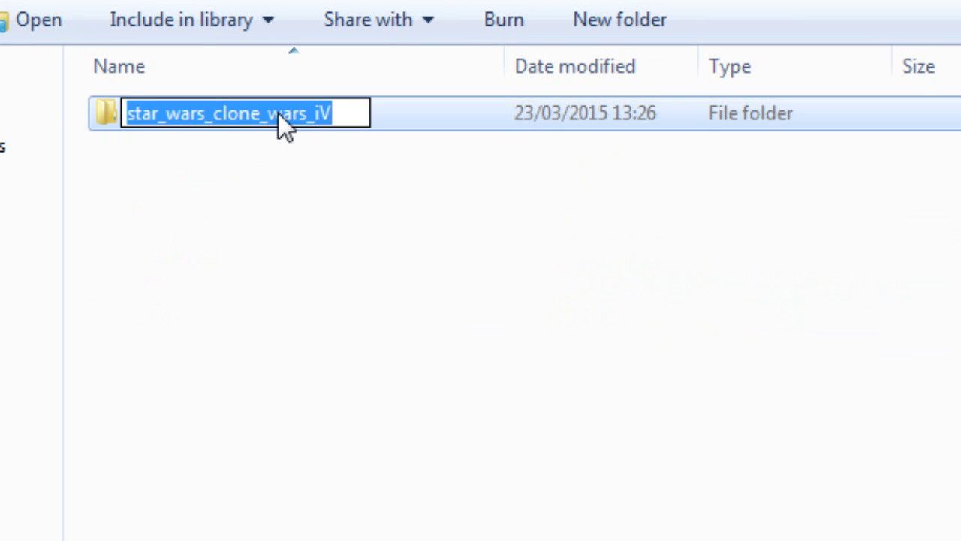
{"action": "right_click", "coordinate": [284, 126]}
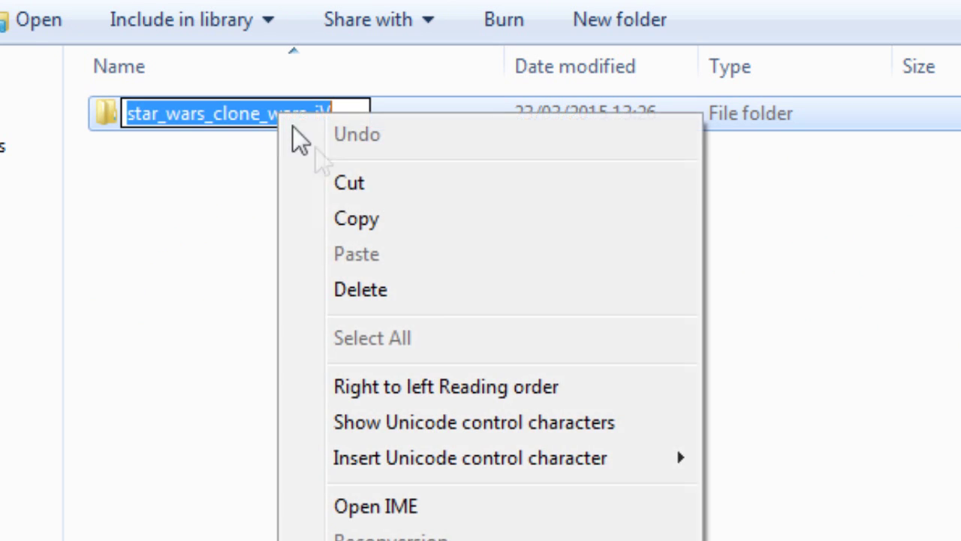
{"action": "left_click", "coordinate": [399, 236]}
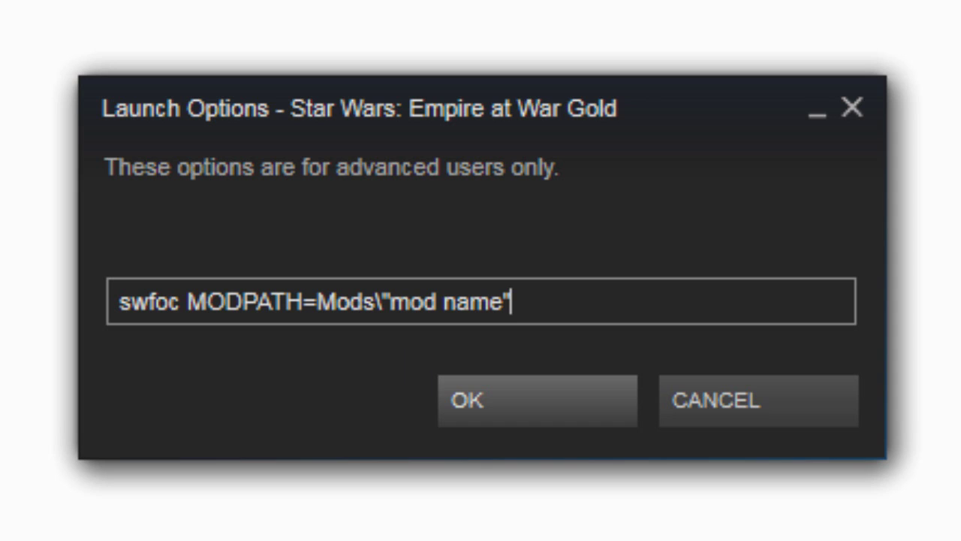
Replace the "mod name" placeholder so launch options read swfoc MODPATH=Mods\star_wars_clone_wars_iV
{"action": "left_click_drag", "start_coordinate": [512, 301], "coordinate": [389, 301]}
{"action": "right_click", "coordinate": [408, 300]}
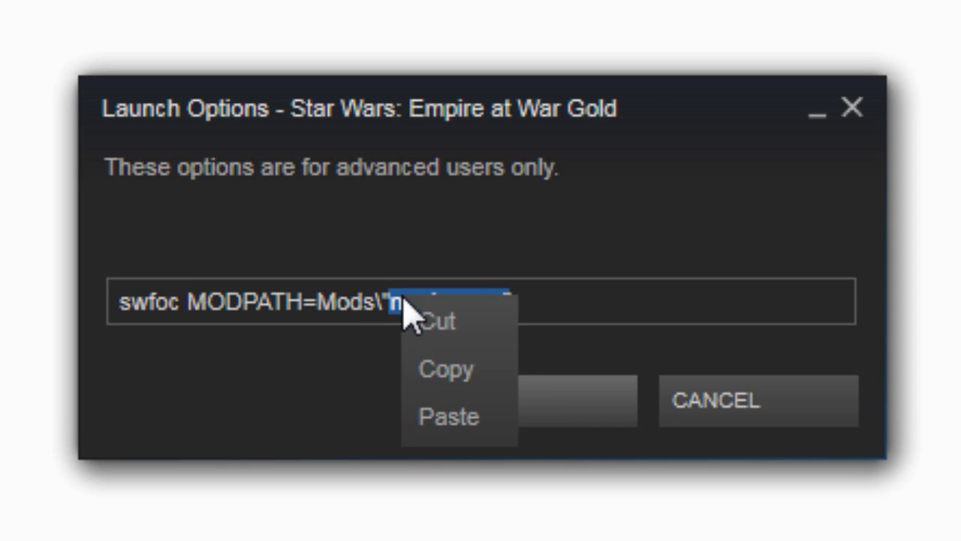
{"action": "left_click", "coordinate": [496, 413]}
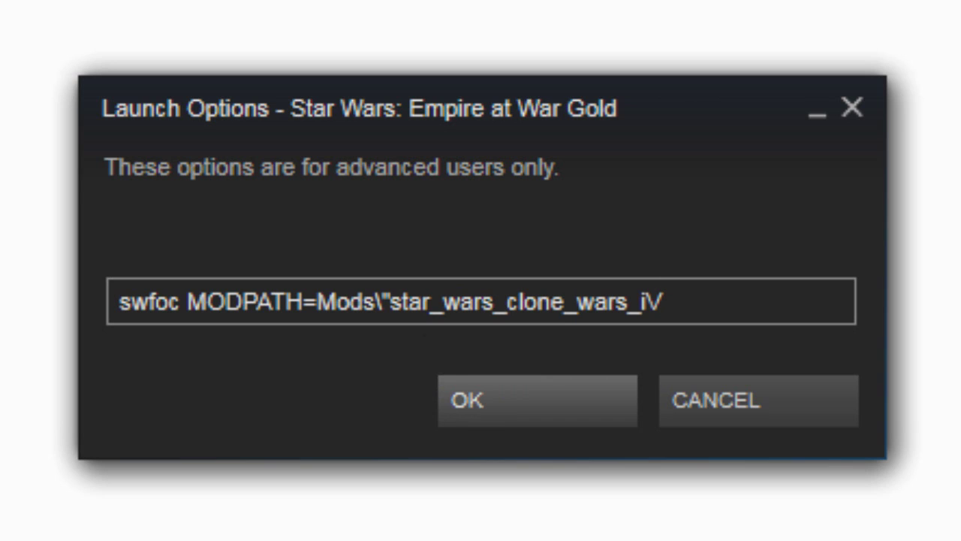
{"action": "key", "text": "ctrl+Left"}
{"action": "key", "text": "Right"}
{"action": "key", "text": "BackSpace"}
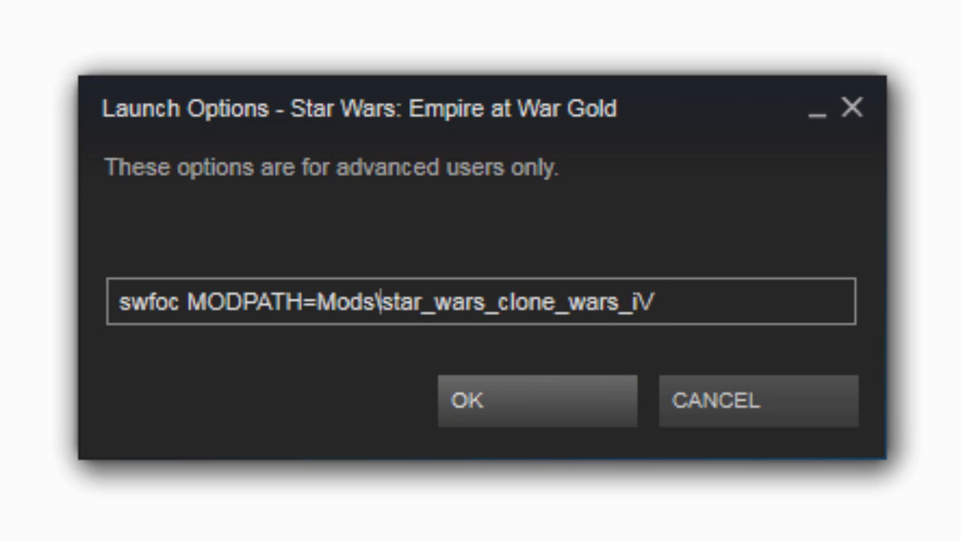
{"action": "key", "text": "End"}
Save the launch options and launch Forces of Corruption from Star Wars: Empire at War Gold
{"action": "left_click", "coordinate": [608, 411]}
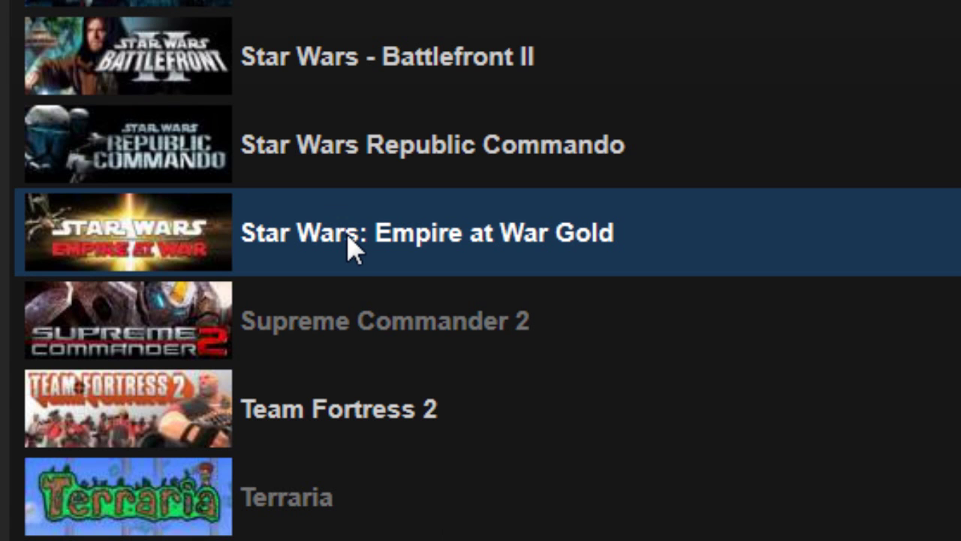
{"action": "double_click", "coordinate": [350, 237]}
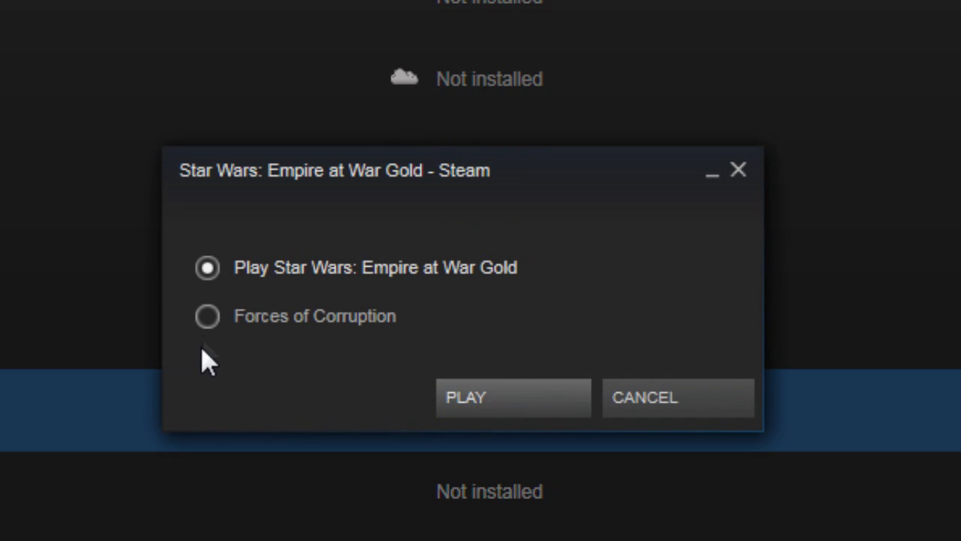
{"action": "left_click", "coordinate": [208, 317]}
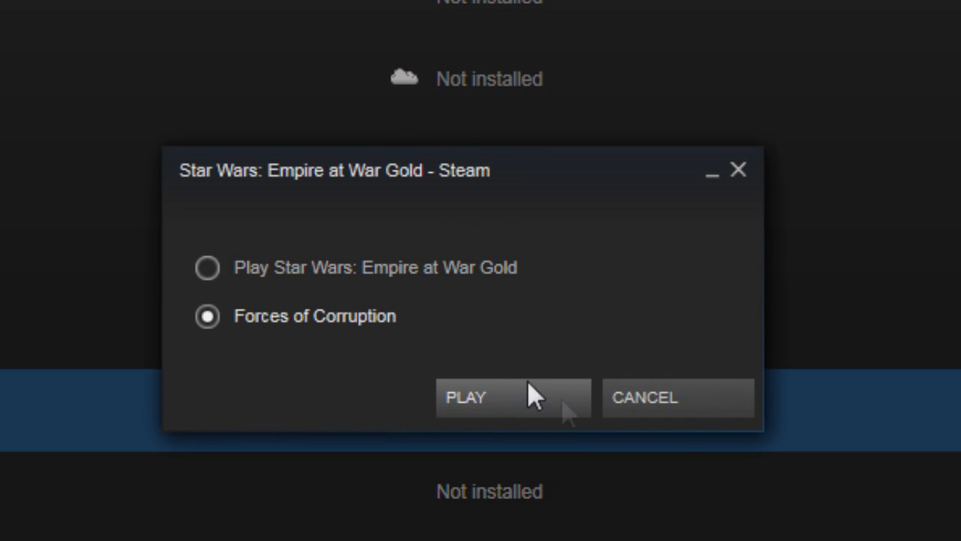
{"action": "left_click", "coordinate": [569, 406]}
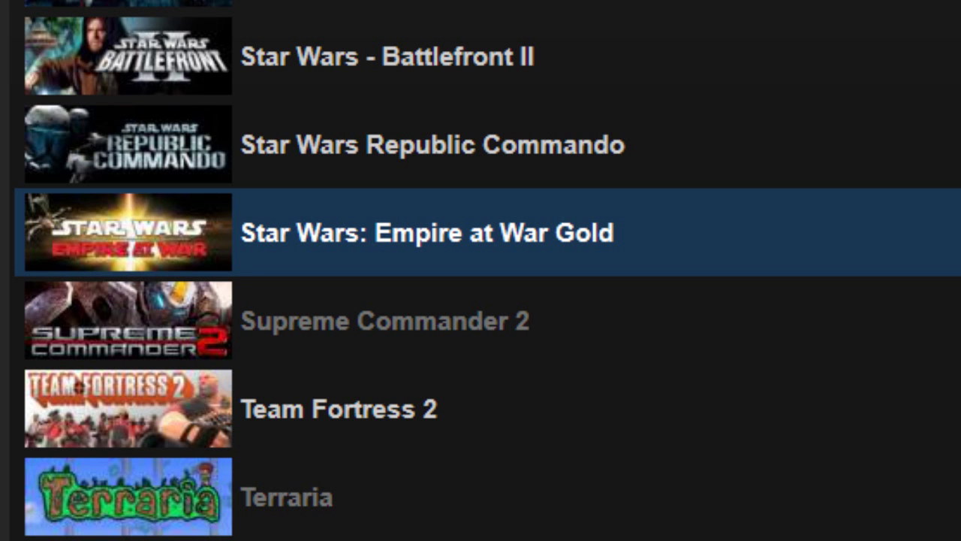
{"action": "left_click", "coordinate": [385, 321]}
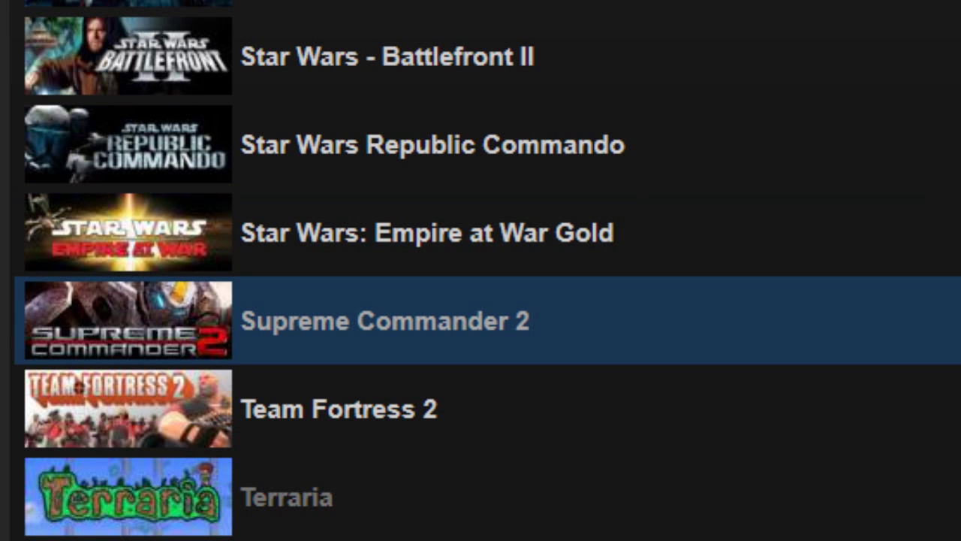
{"action": "left_click", "coordinate": [777, 267]}
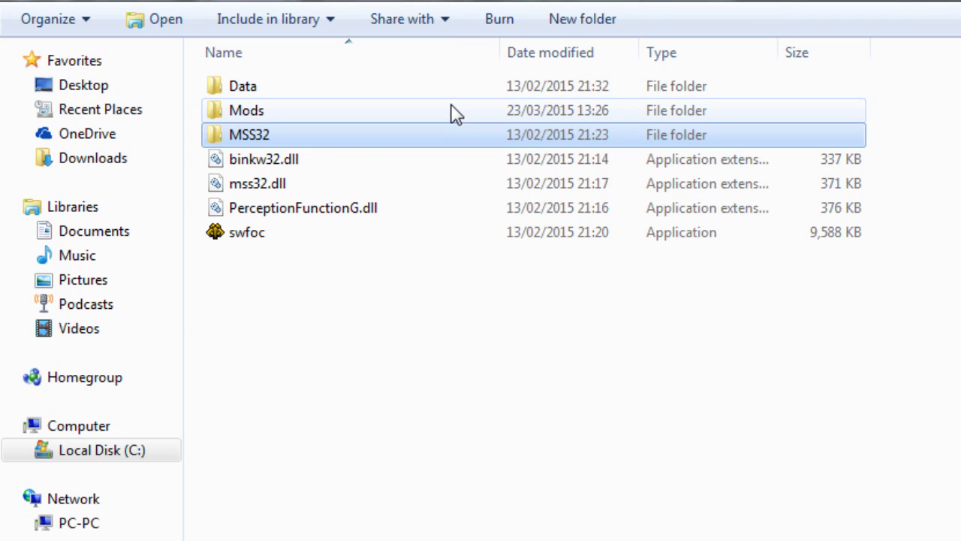
Check the Mods folder's infotip in the corruption folder, then open Mods
{"action": "mouse_move", "coordinate": [456, 114]}
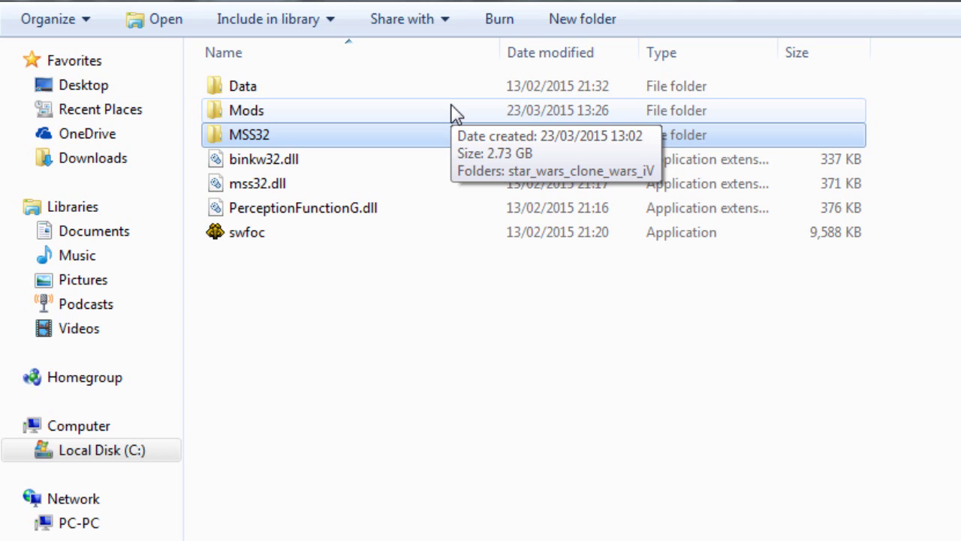
{"action": "double_click", "coordinate": [454, 112]}
Open star_wars_clone_wars_iV to see its Data folder, readme and mod shortcut
{"action": "double_click", "coordinate": [404, 87]}
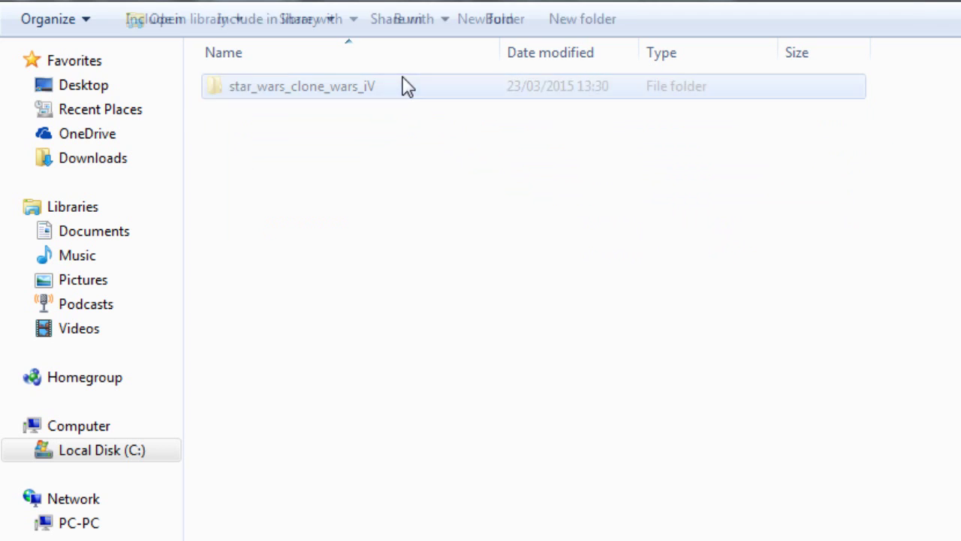